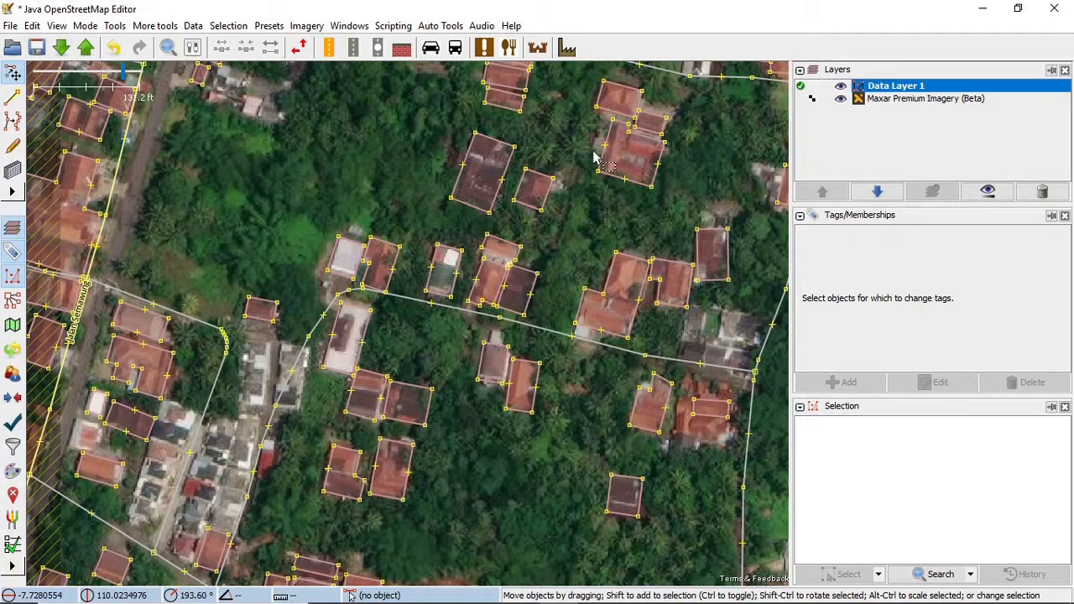
Review the list of installed plugins in the preferences, including buildings_tools and utilsplugin2
click(118, 27)
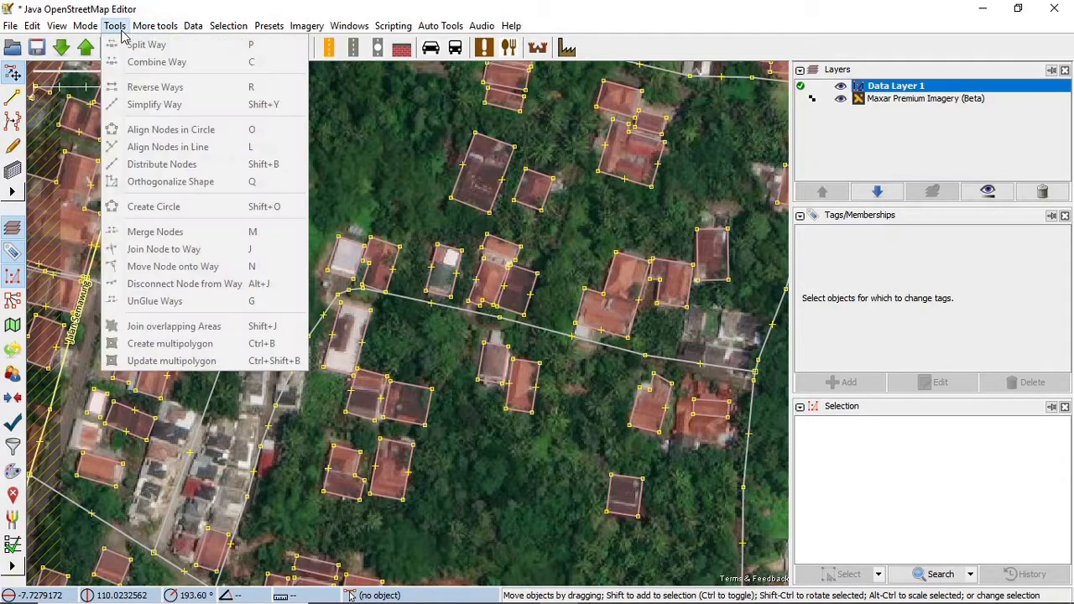
mouse_move(140, 32)
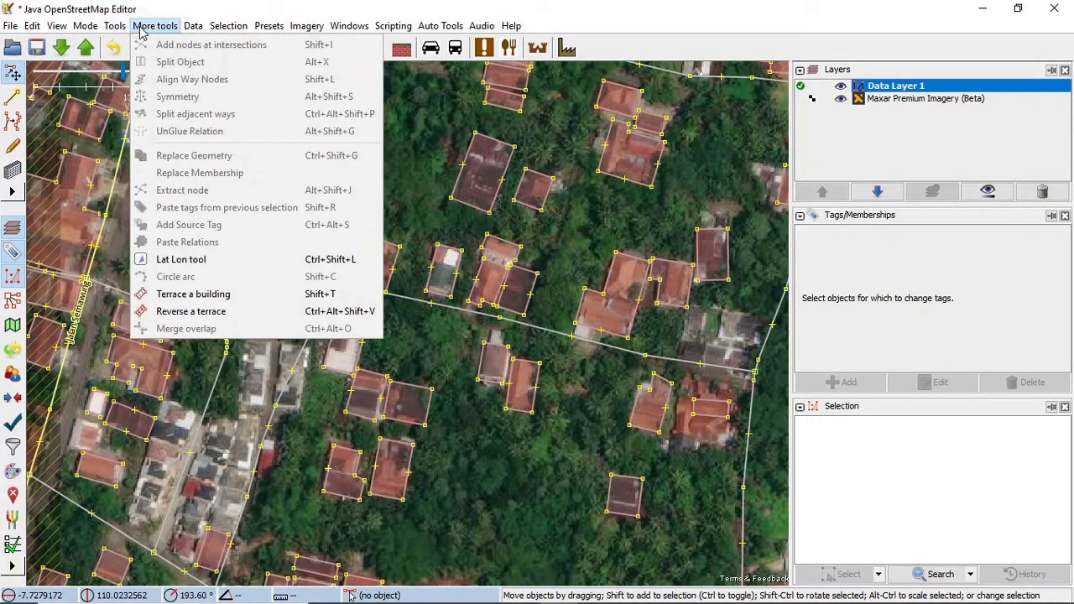
mouse_move(32, 26)
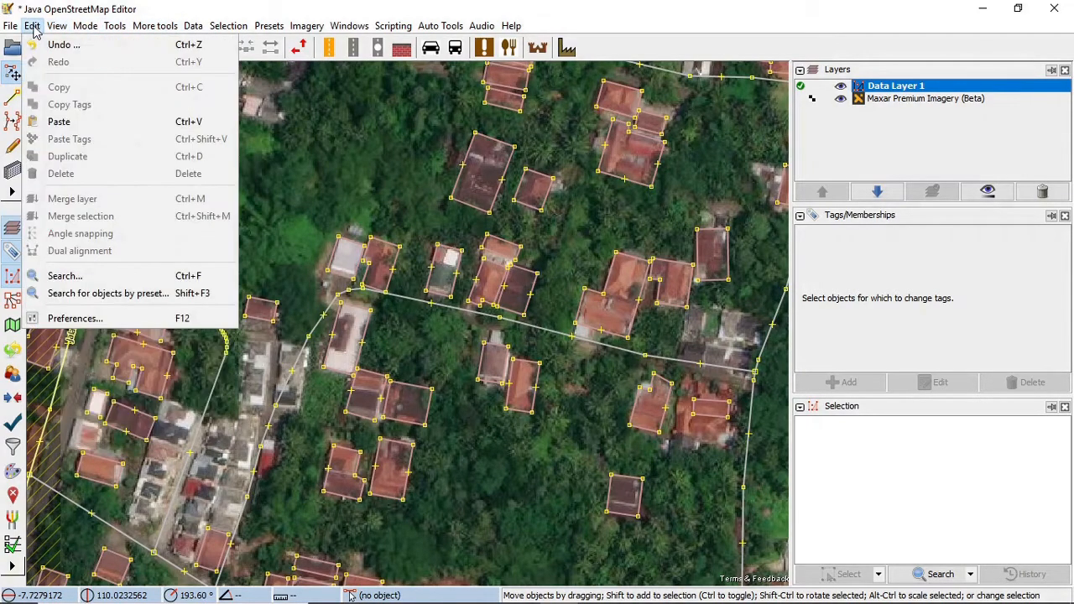
click(126, 319)
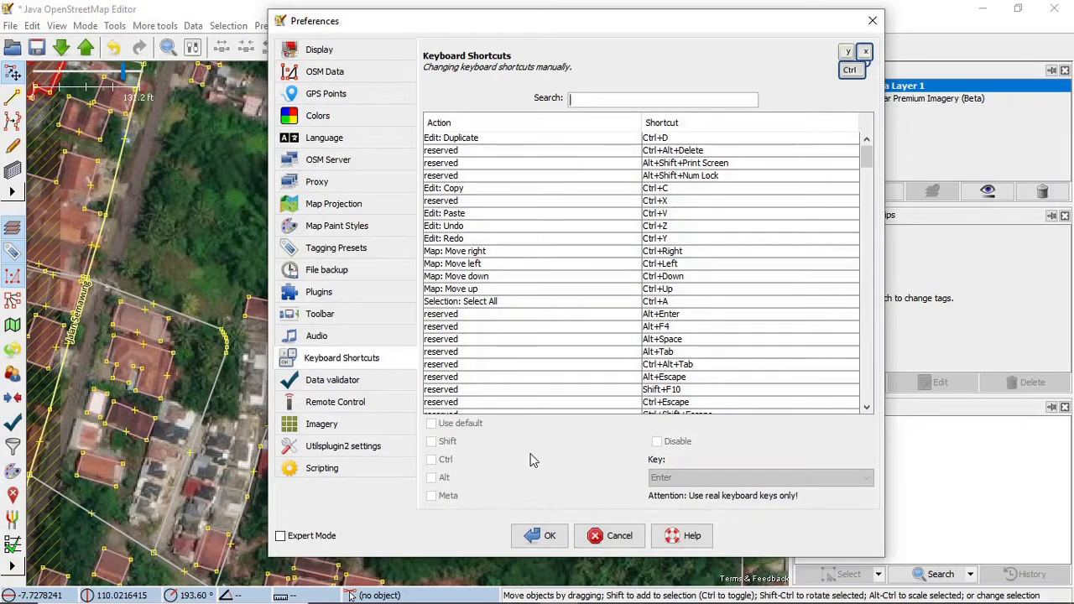
click(318, 298)
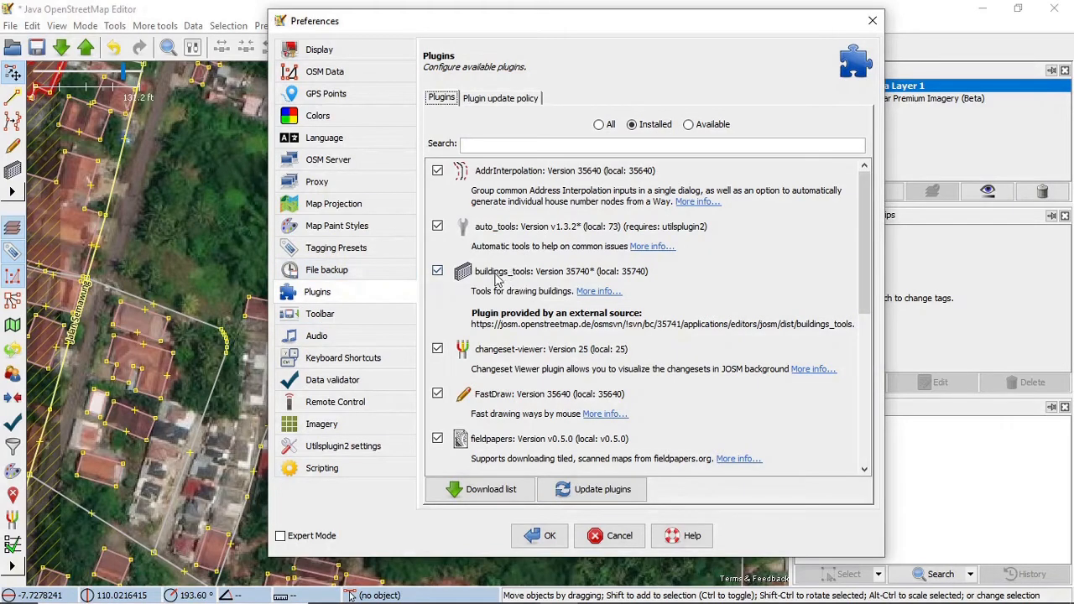
scroll(525, 282, down, 5)
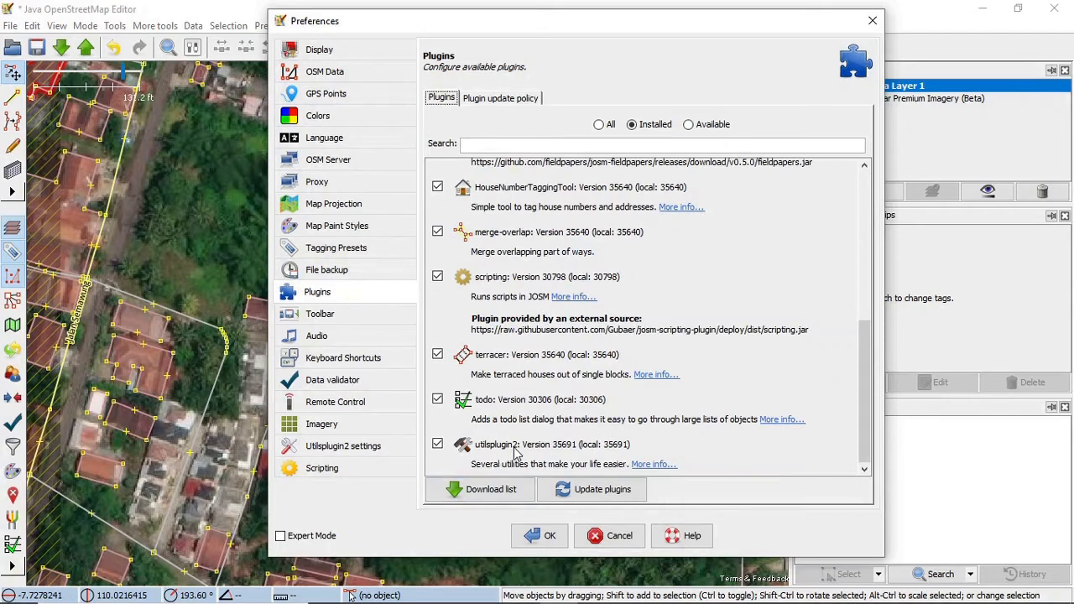
click(541, 536)
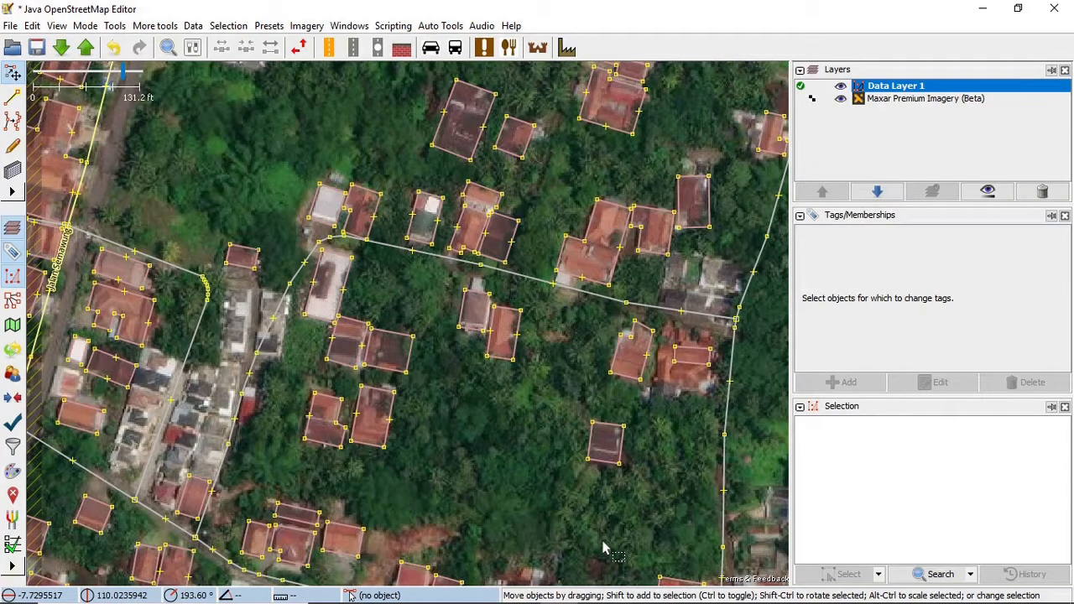
Orthogonalize the six-node building just west of the large red-roofed house near the eastern road junction
key(s)
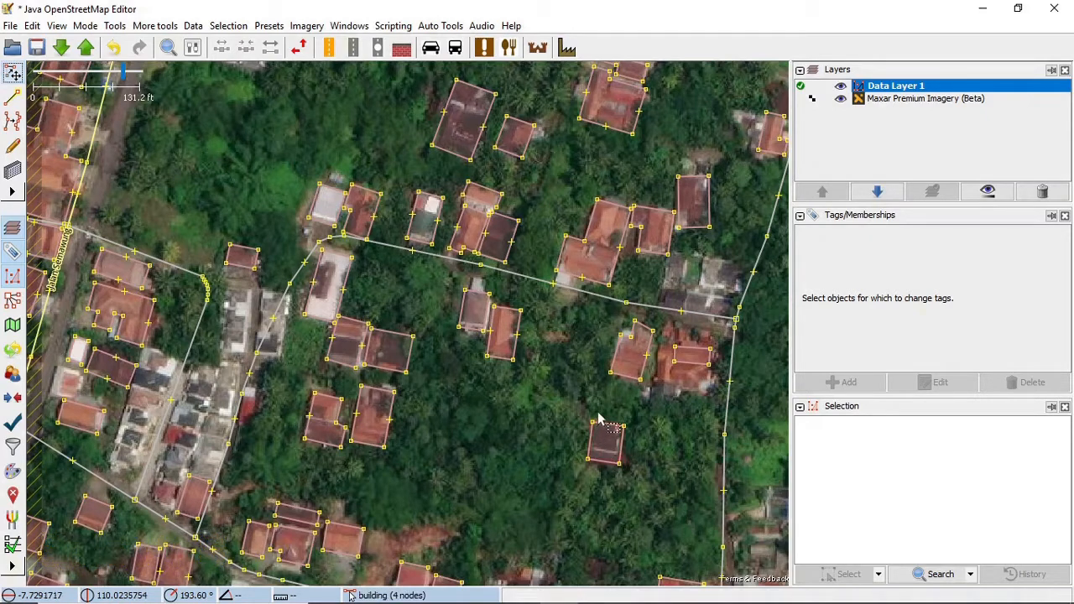
click(625, 384)
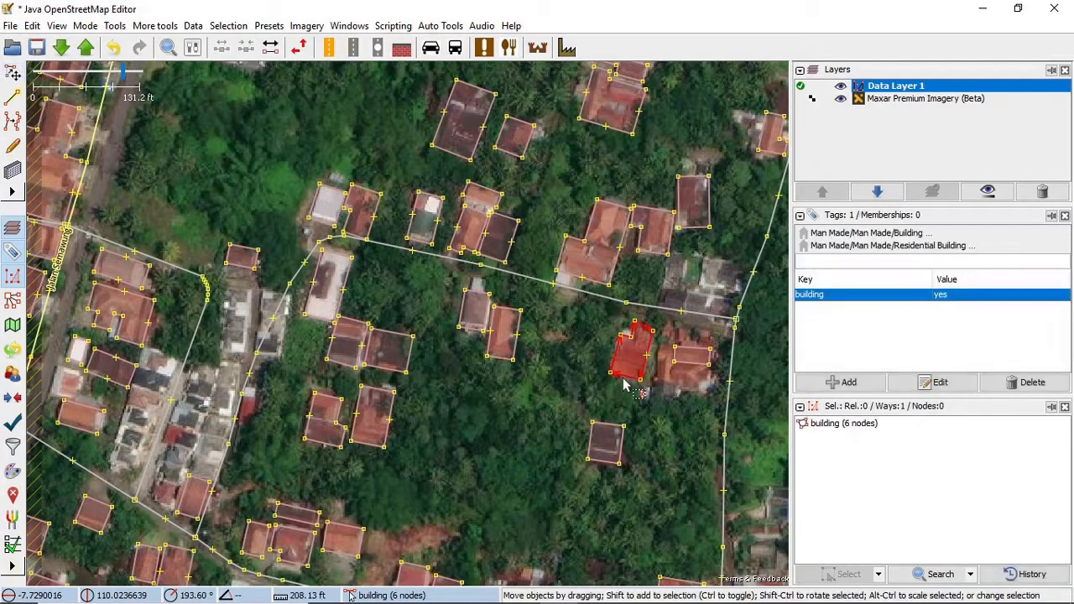
key(q)
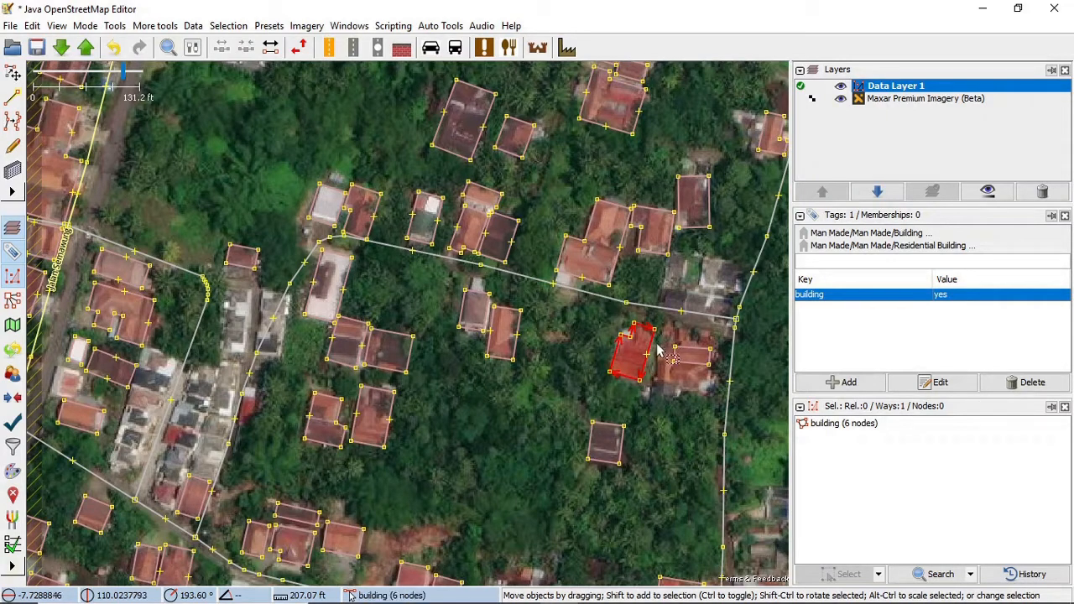
Scale up the small four-node building on the large red-roofed house and rotate it to align with the roof
drag(652, 351, 686, 369)
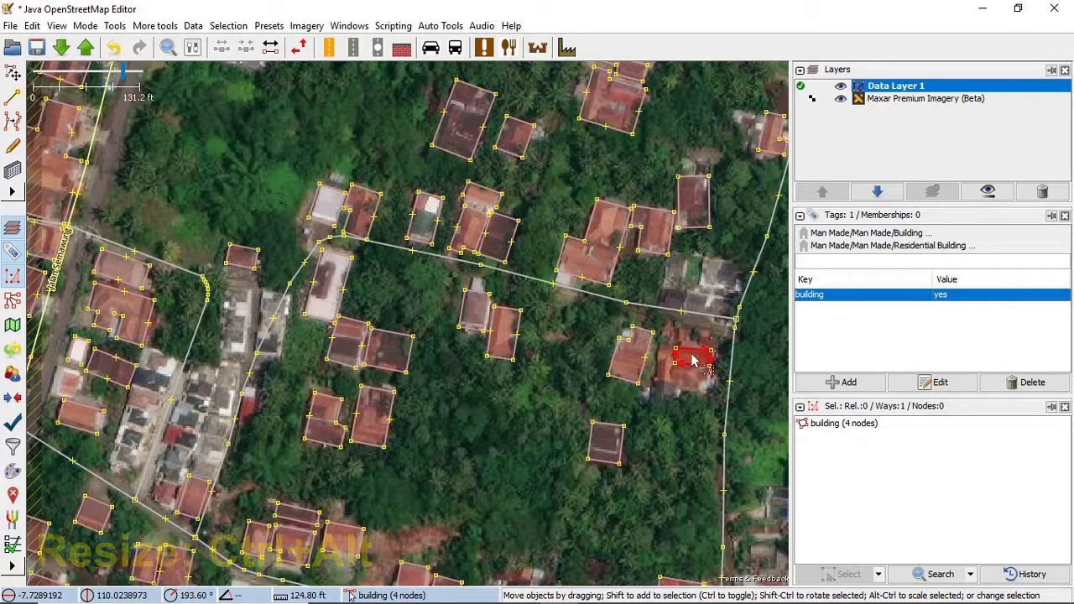
drag(693, 361, 671, 381)
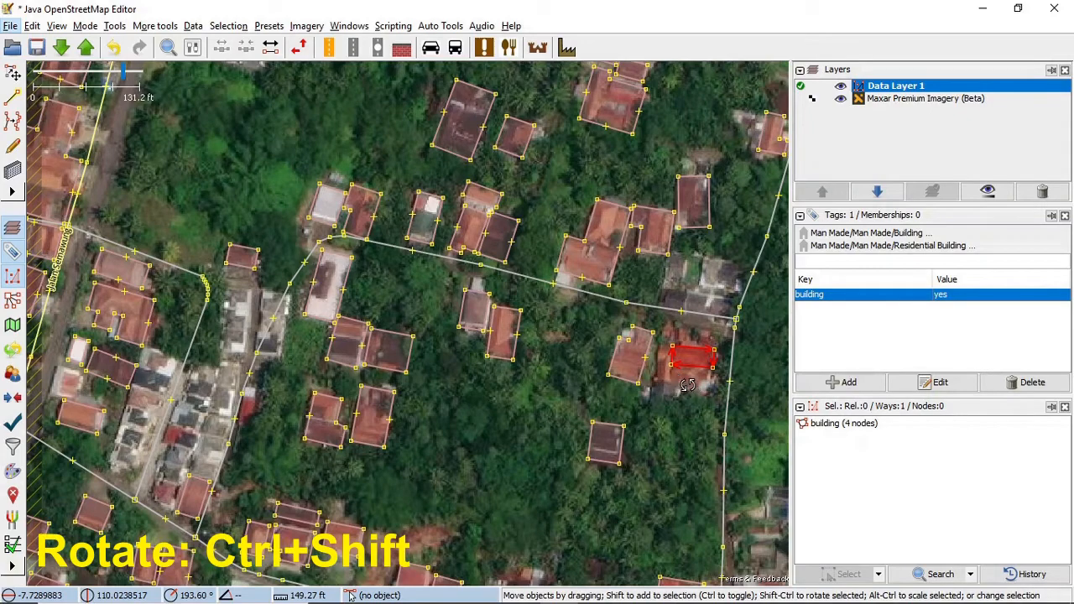
drag(654, 377, 659, 399)
click(685, 417)
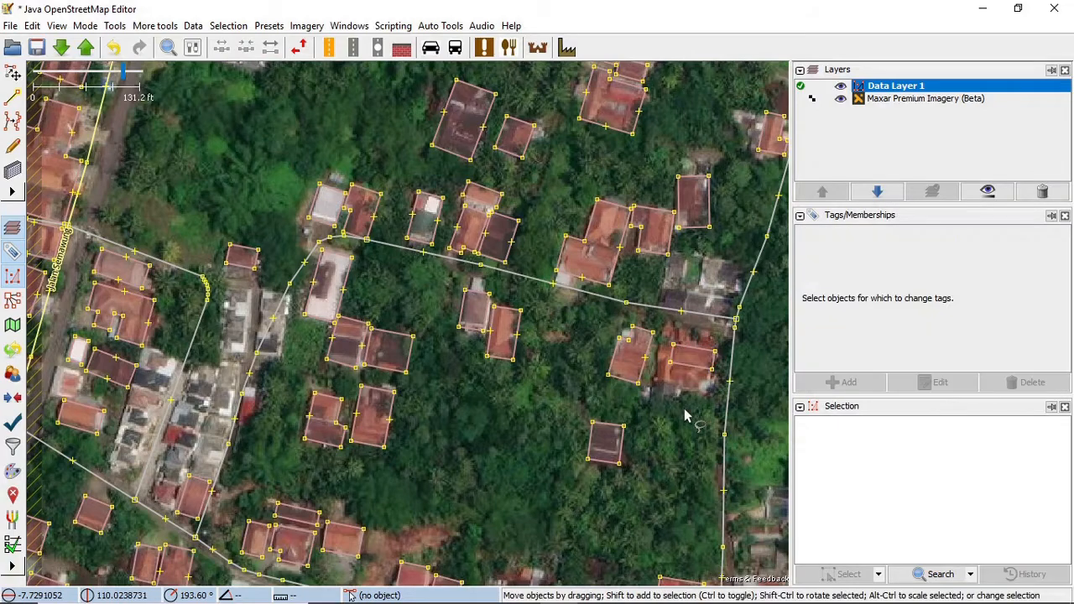
Unglue the building corner from the highway node, pulling it slightly off the road, and merge the two separated nodes again
scroll(372, 257, up, 4)
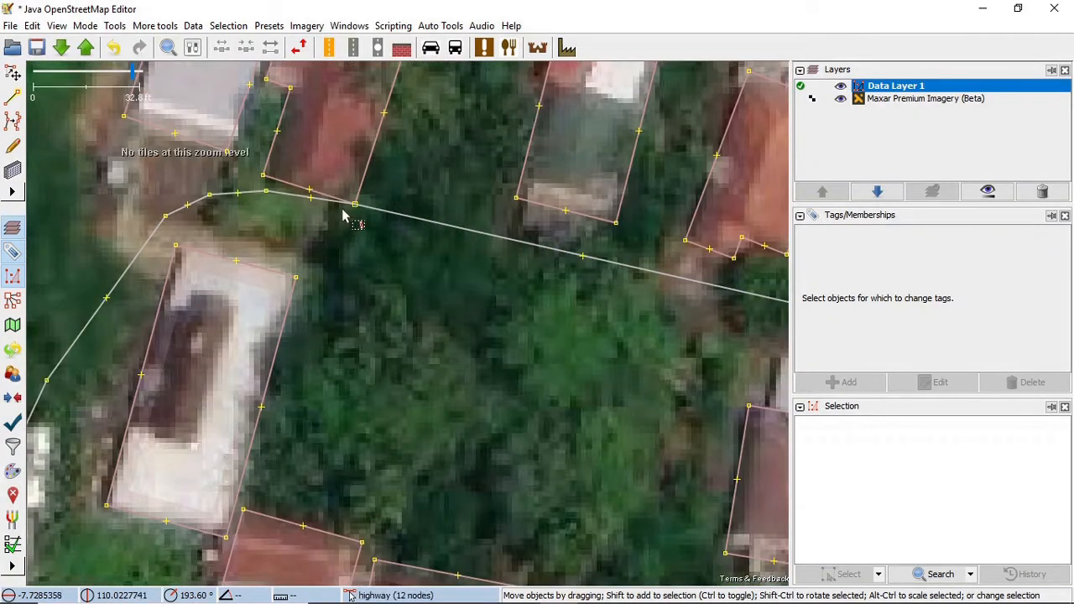
click(355, 206)
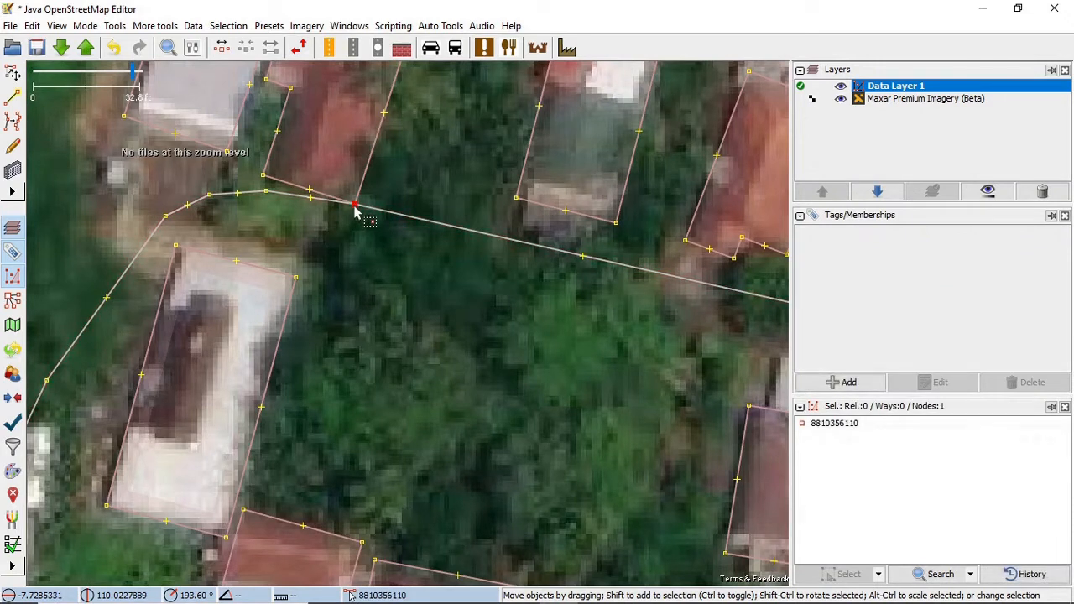
key(g)
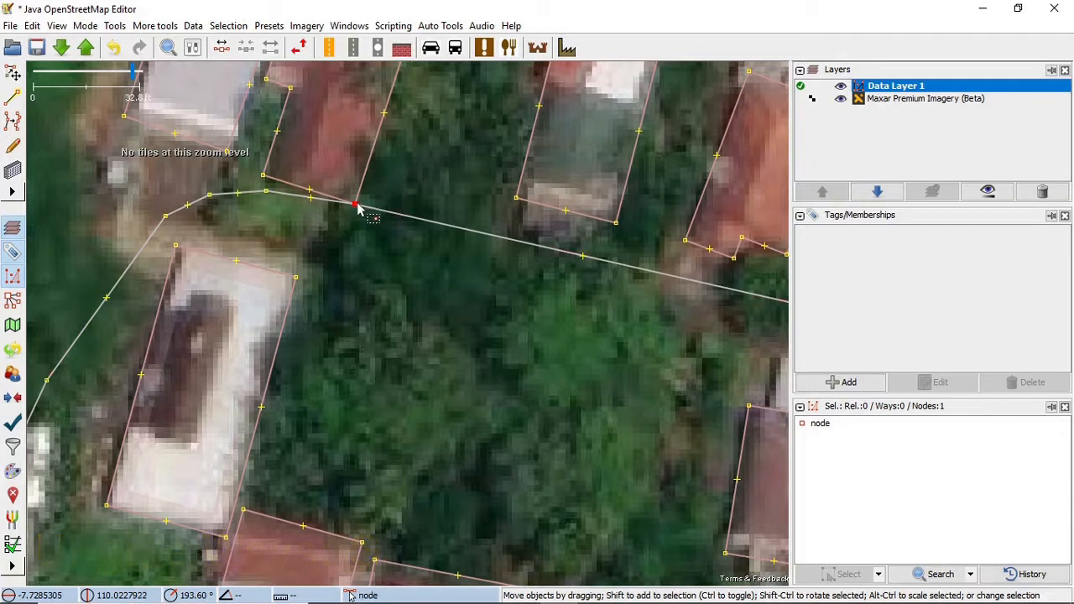
drag(358, 210, 378, 195)
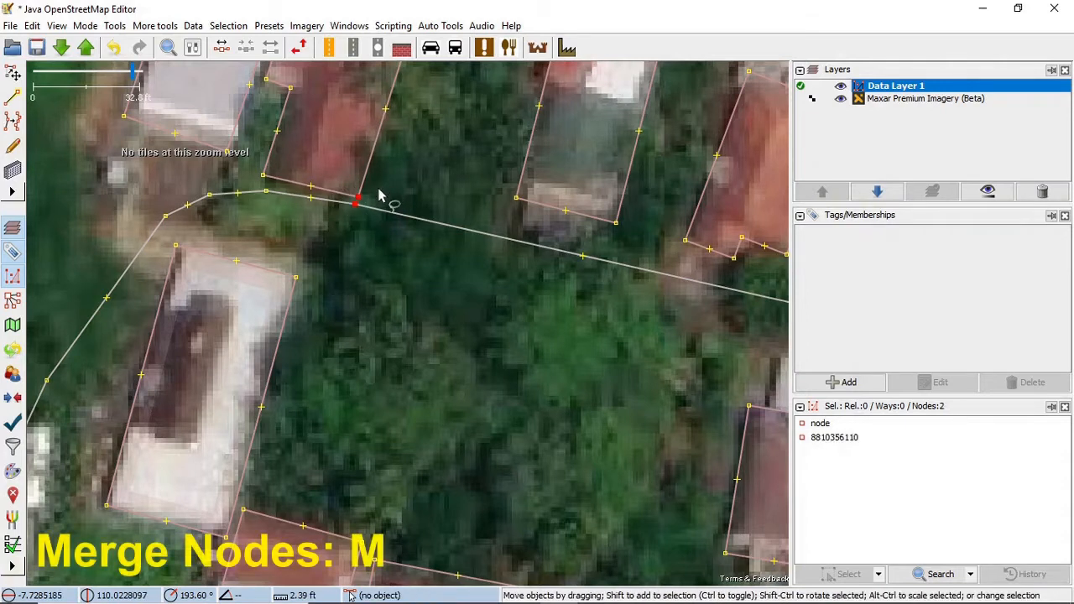
key(m)
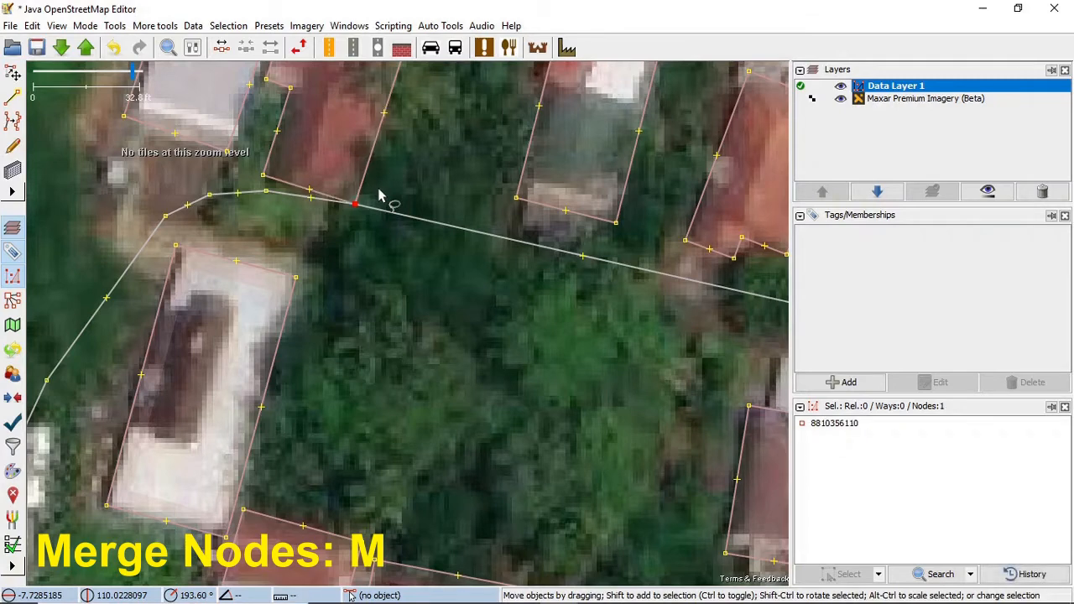
Move the northern edge of the six-node building west of the red-roofed house slightly outward with Extrude
scroll(380, 237, down, 2)
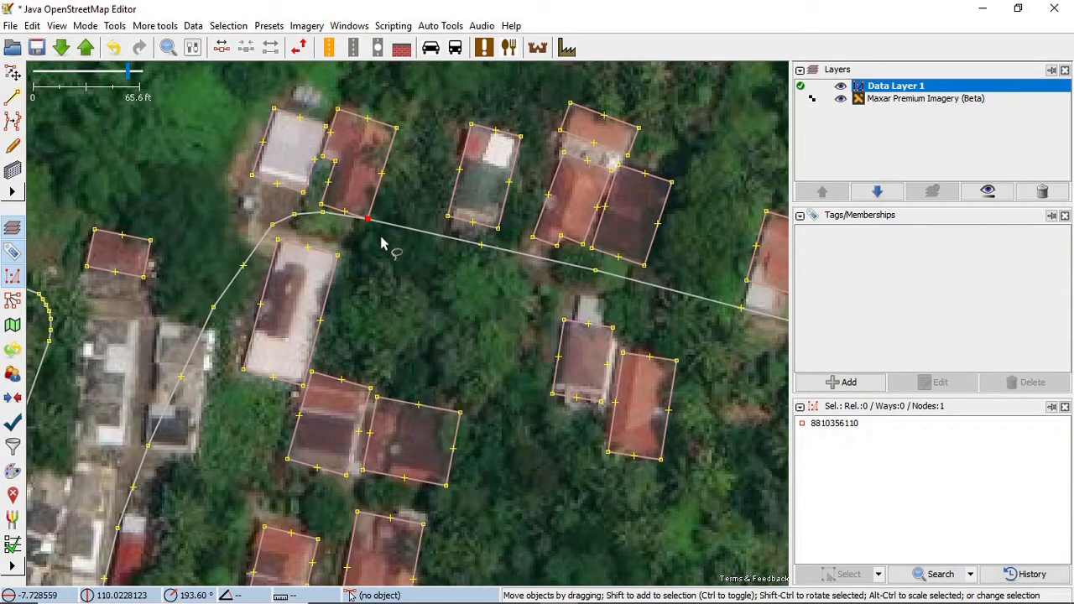
drag(503, 291, 264, 232)
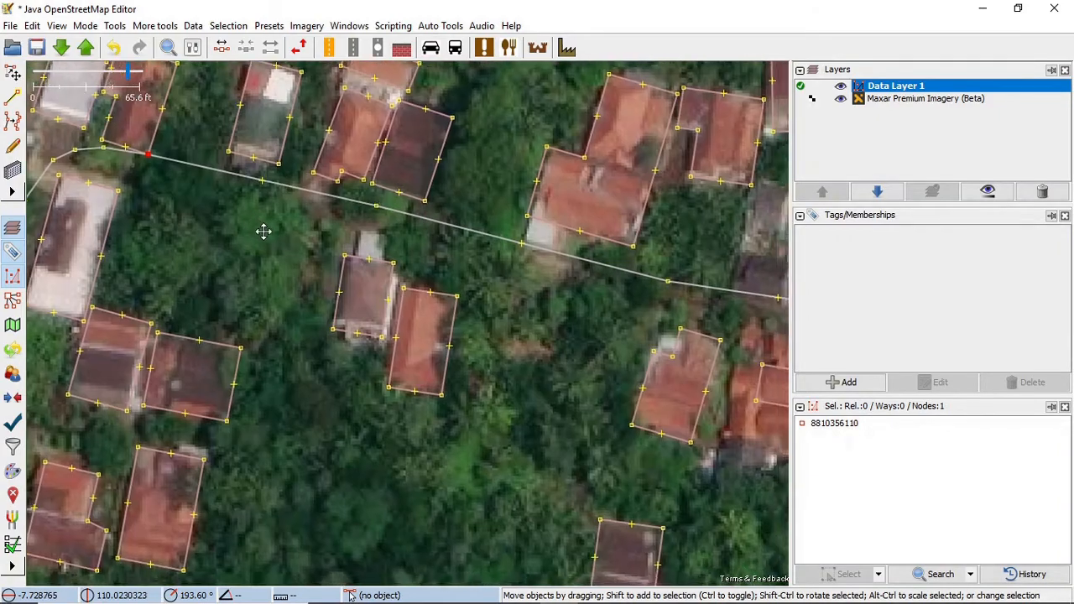
drag(529, 344, 349, 280)
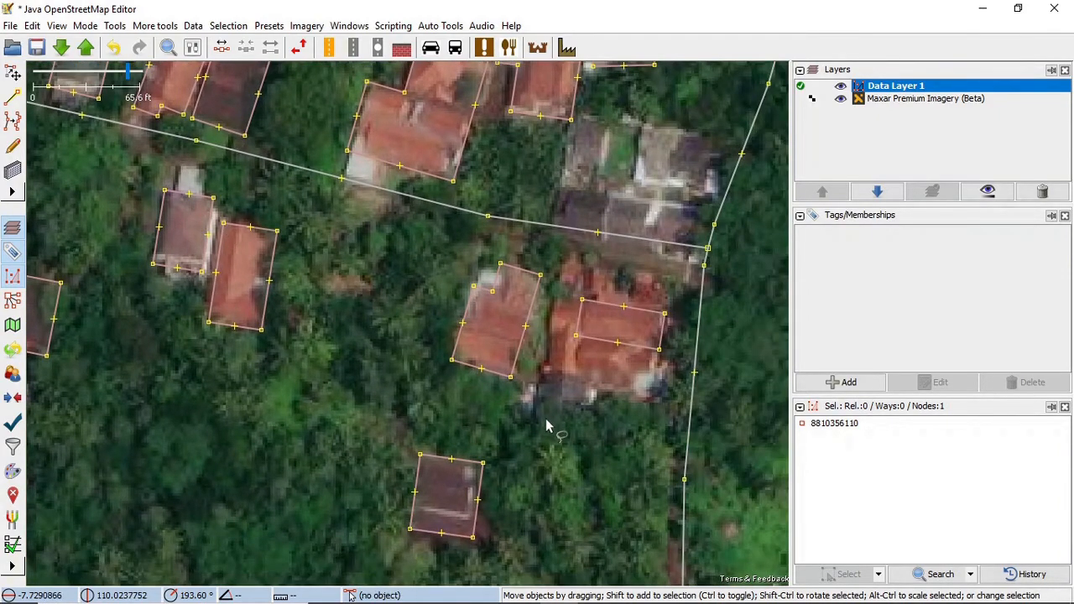
drag(546, 426, 480, 263)
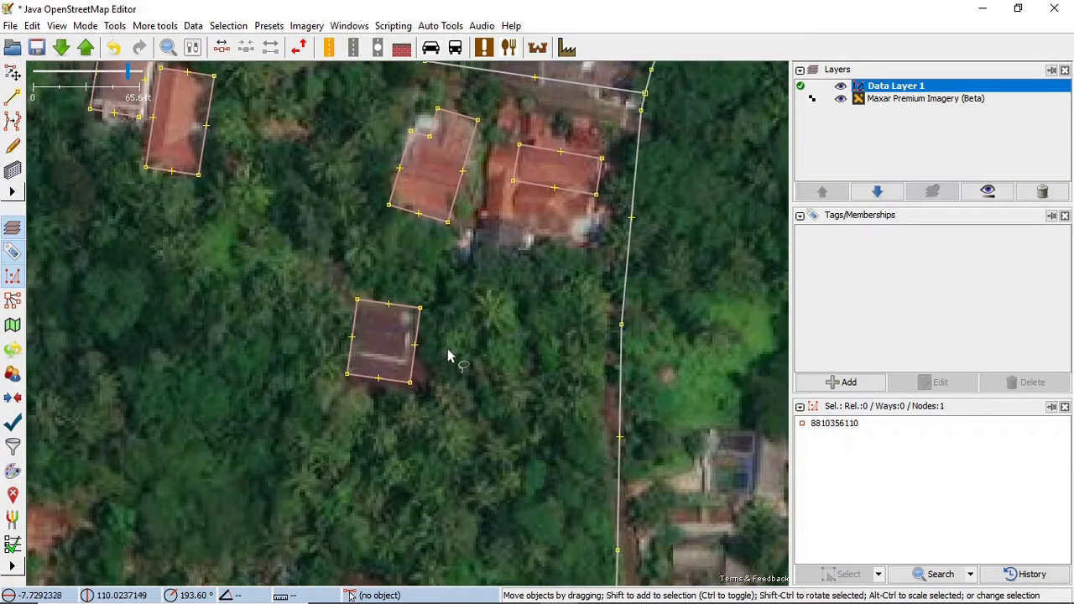
key(x)
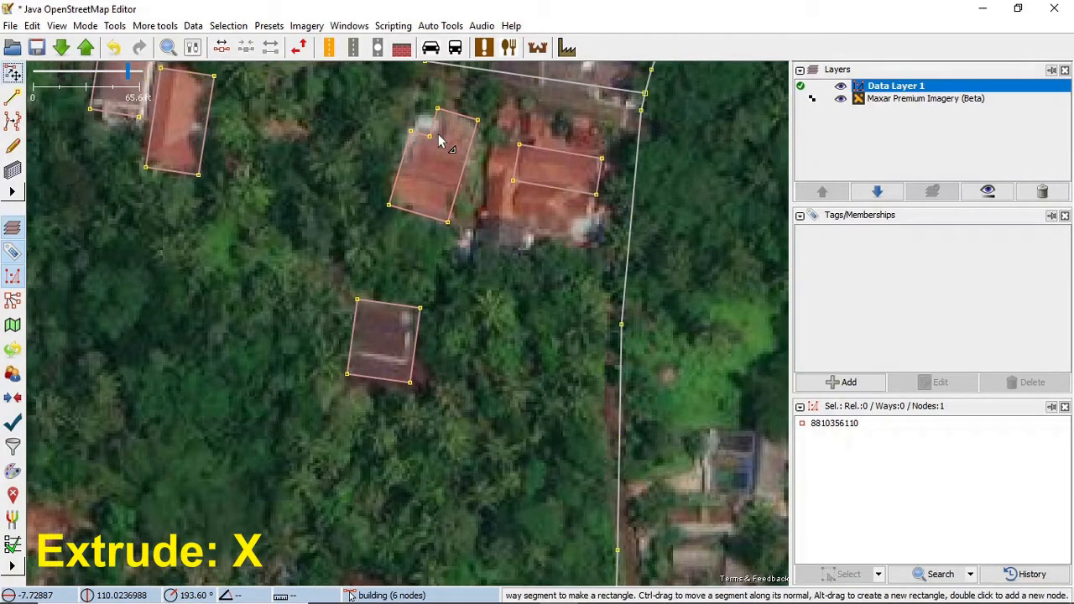
mouse_move(460, 117)
mouse_down()
mouse_move(475, 91)
mouse_move(458, 122)
mouse_up()
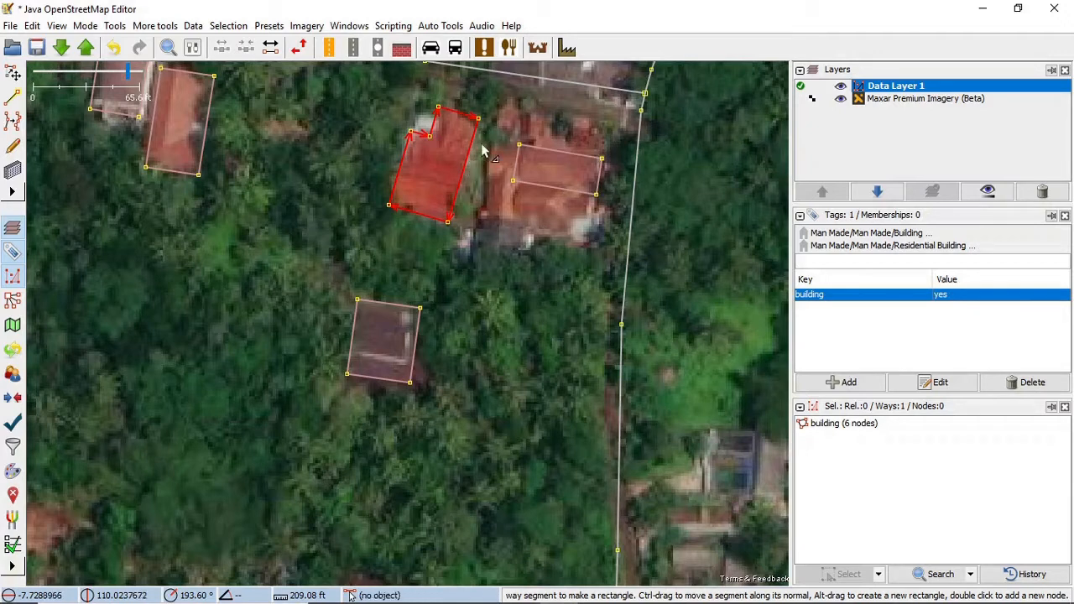
Insert a node midway along that building's eastern wall and extrude the wall's northern section outward into a rectangular extension
key(a)
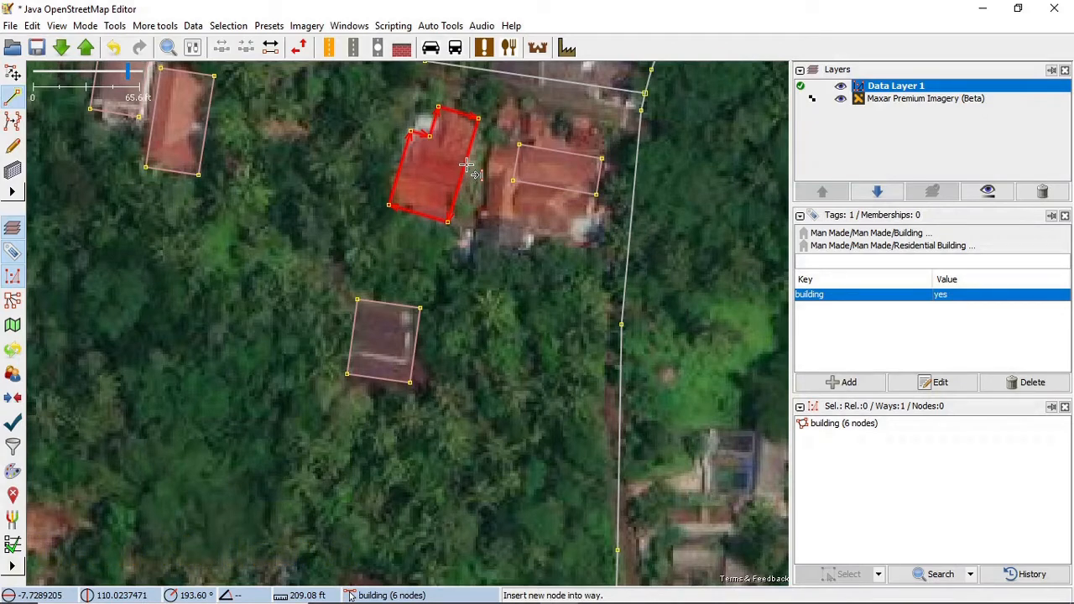
click(466, 164)
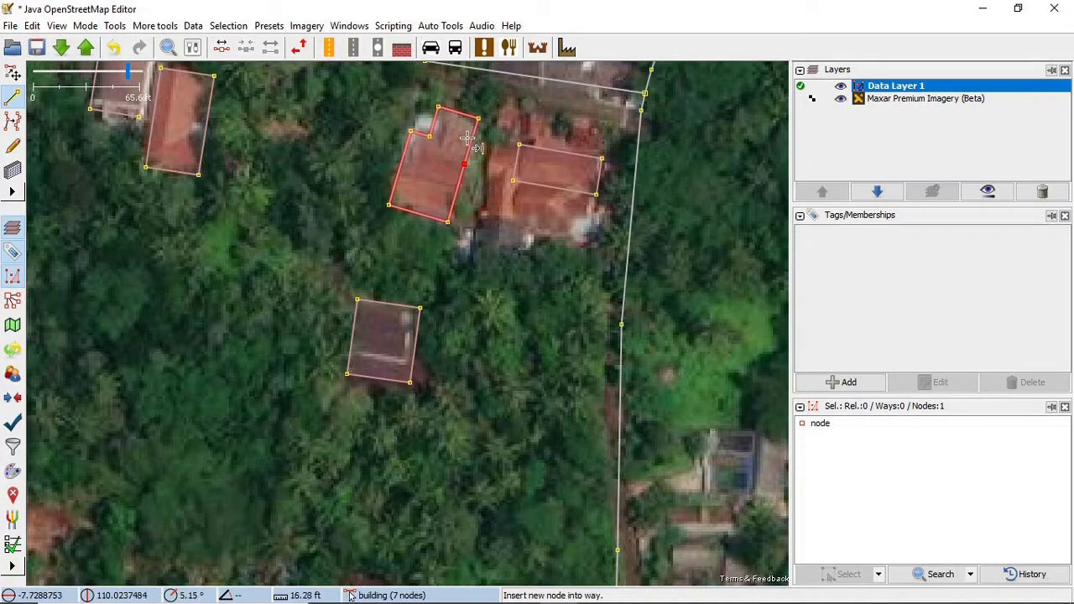
key(x)
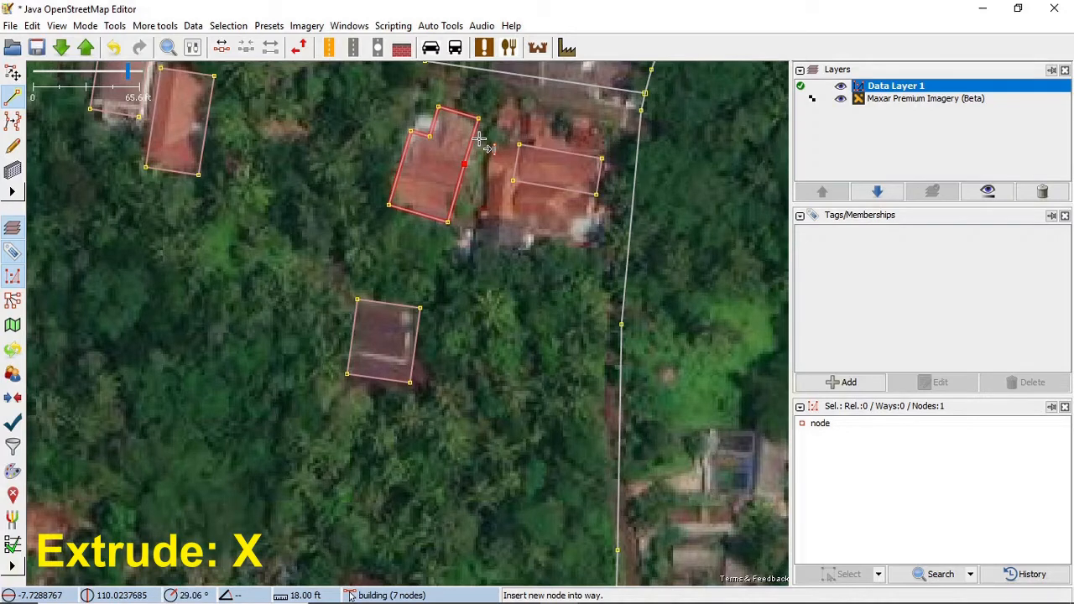
drag(472, 143, 485, 154)
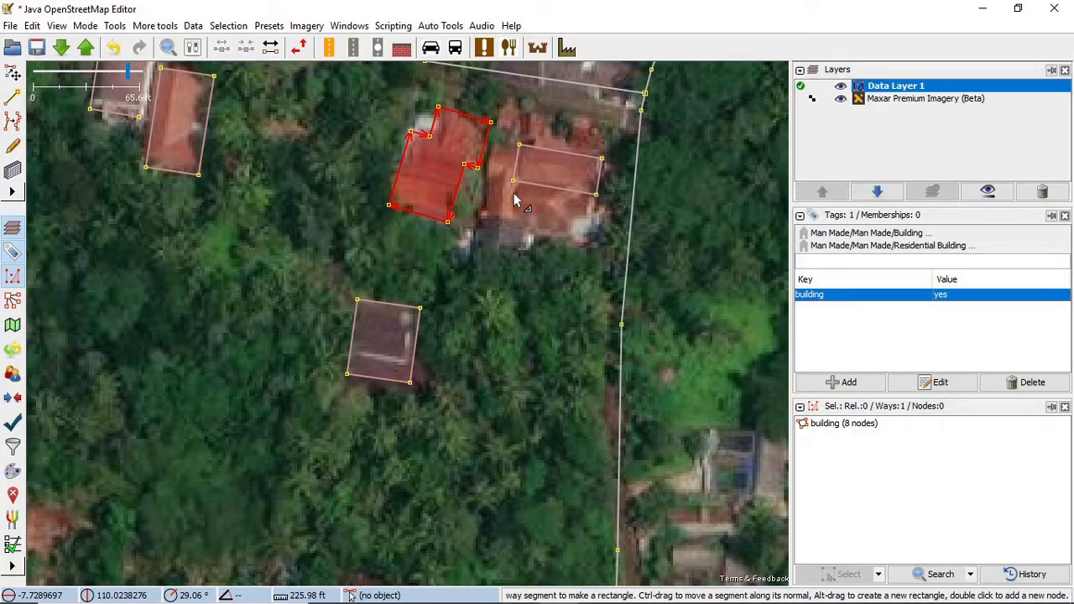
Draw a rectangular building about 44 by 39 ft in the trees south of the red-roofed house and select it
key(b)
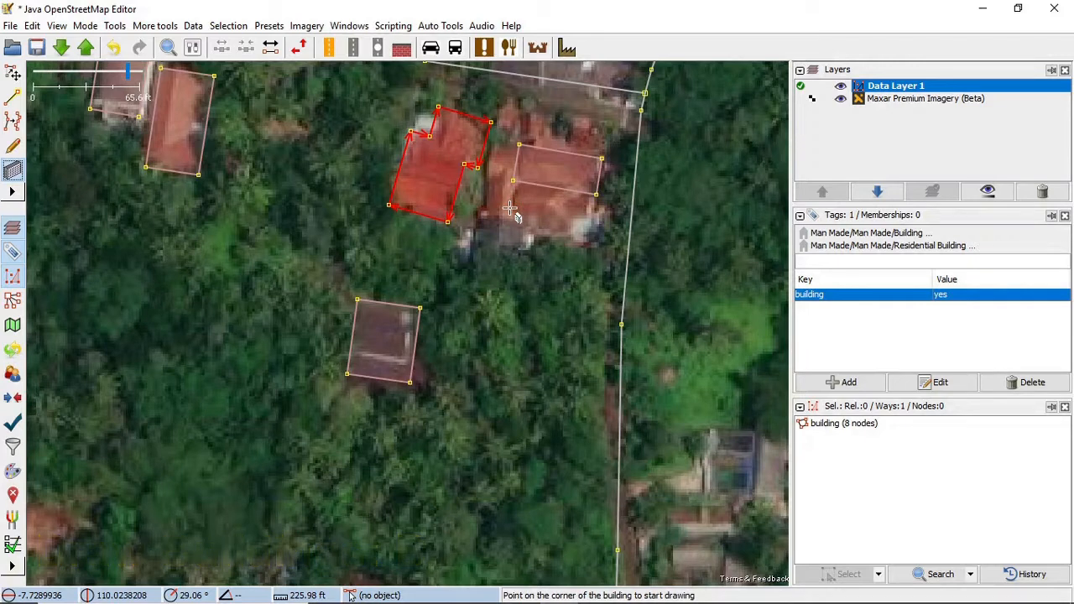
click(492, 276)
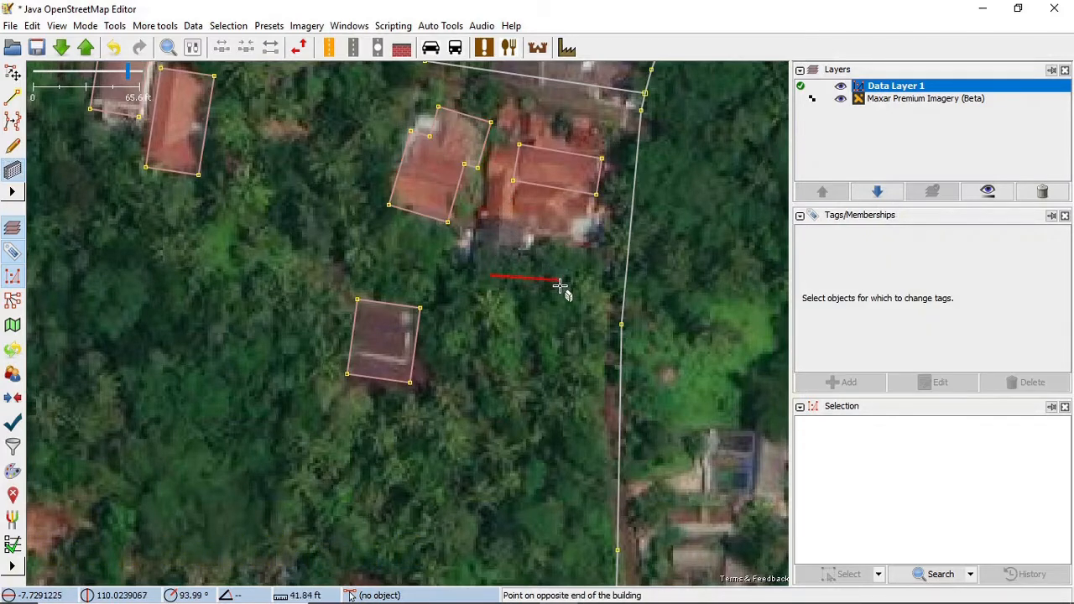
click(563, 285)
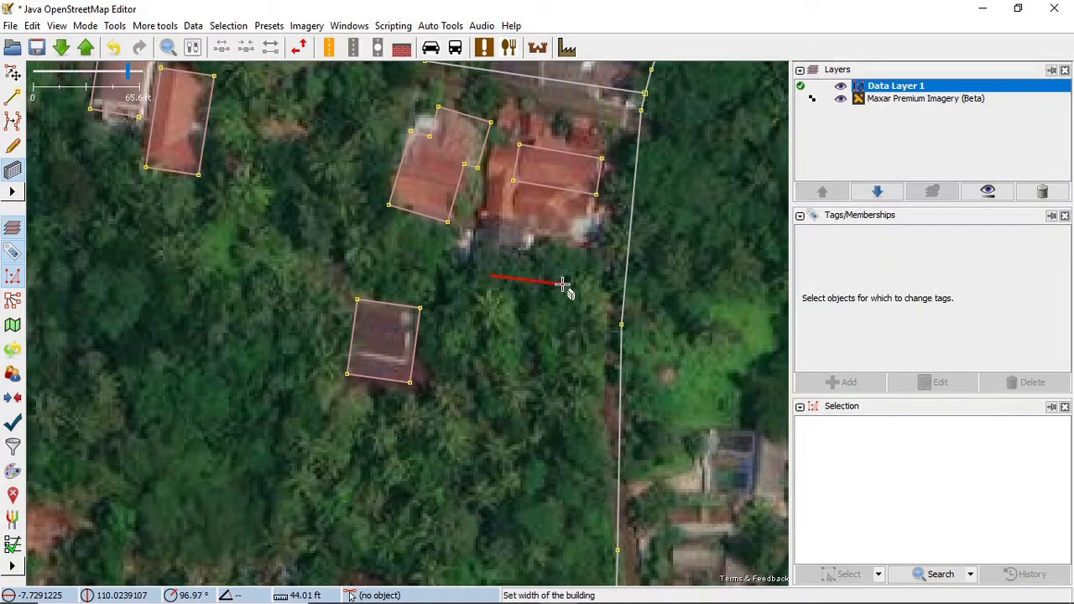
click(557, 346)
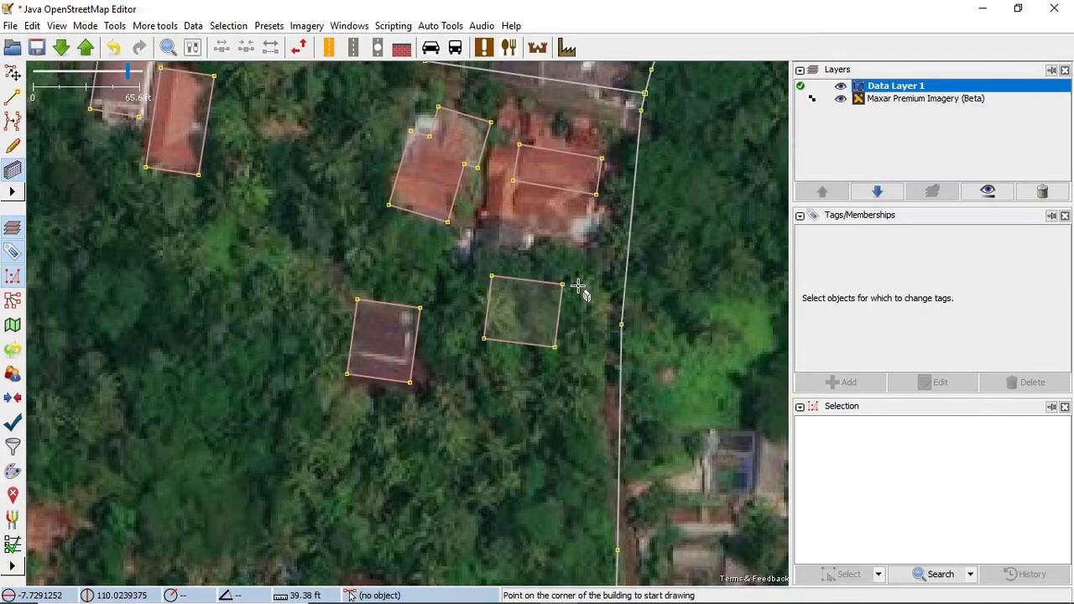
key(s)
click(564, 307)
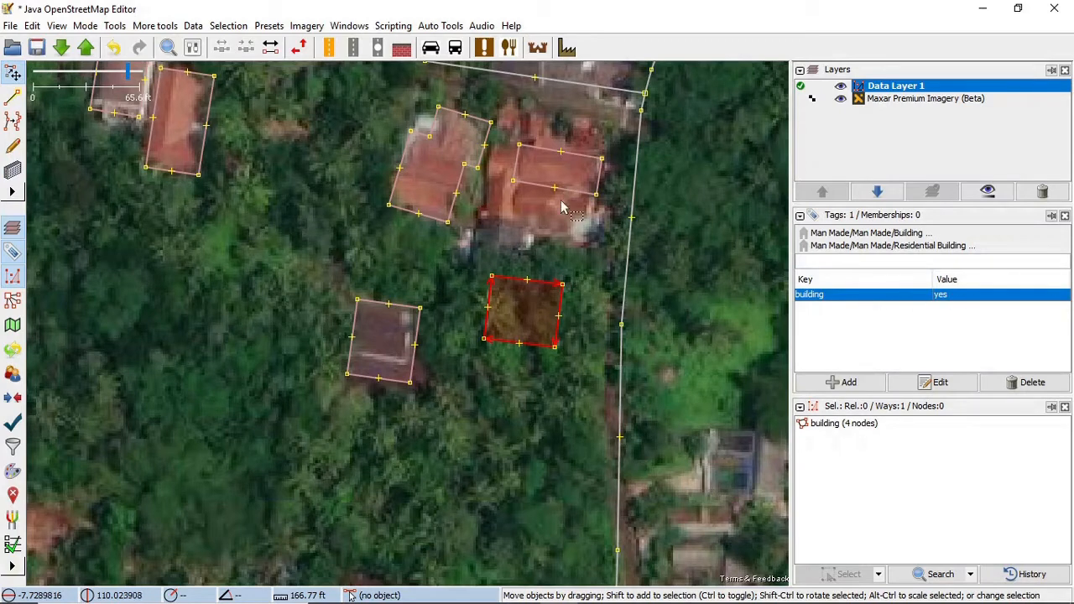
Set the building drawing shape to circle and draw a small round building at the red-roofed house's southern edge
key(b)
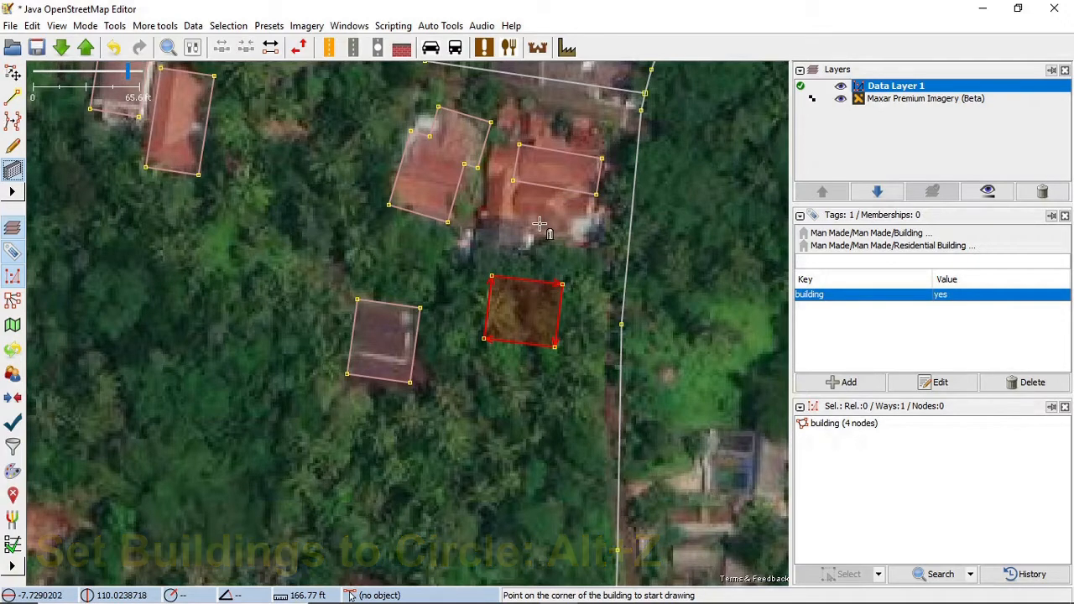
click(532, 220)
click(558, 250)
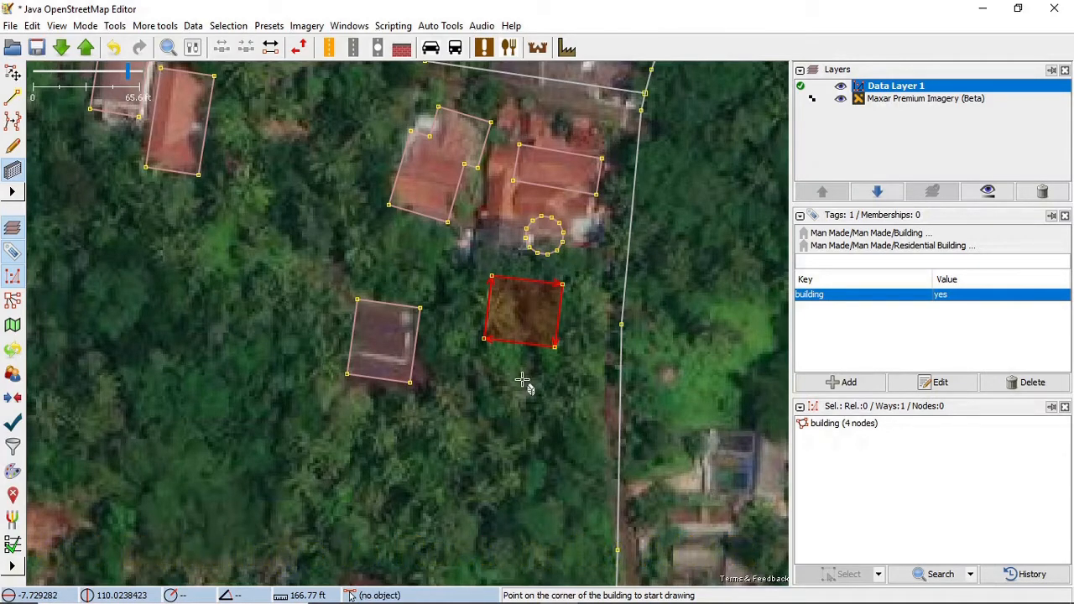
Draw a rectangular building in the trees directly south of the selected building, aligned with its walls
click(497, 383)
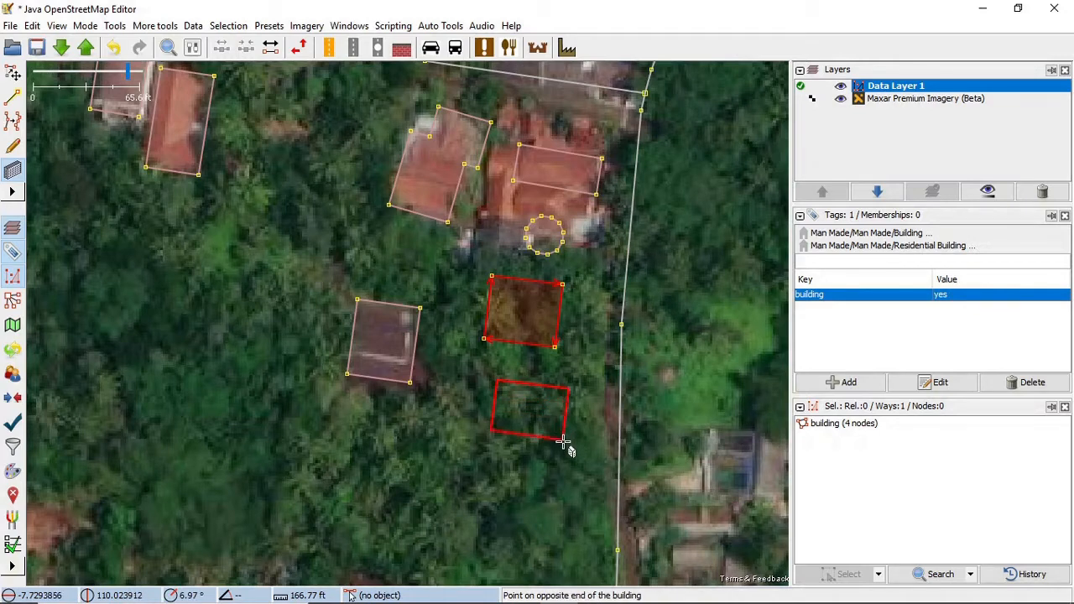
click(563, 442)
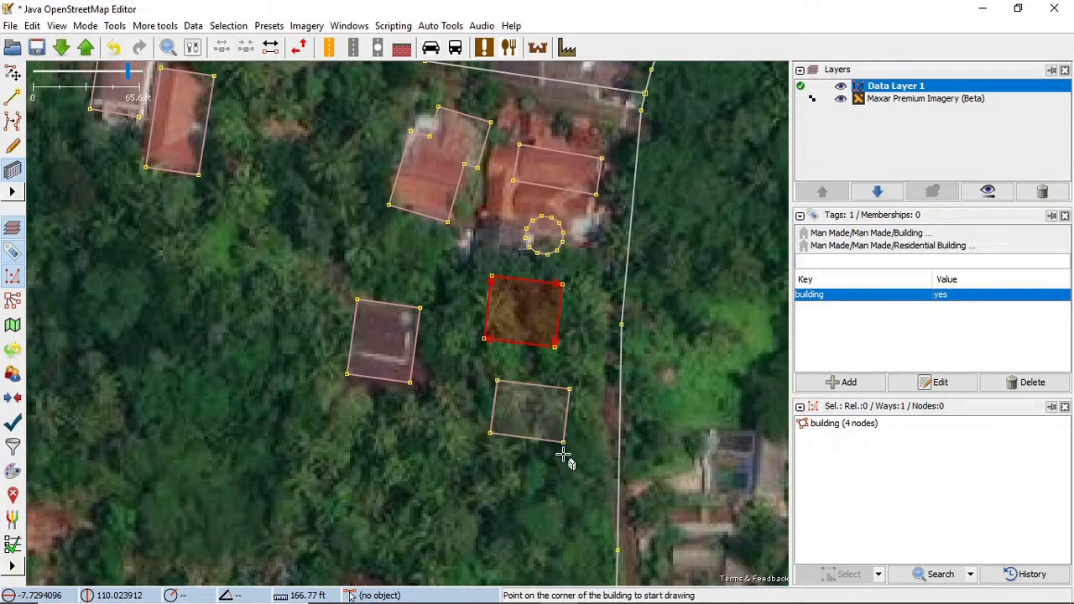
click(198, 28)
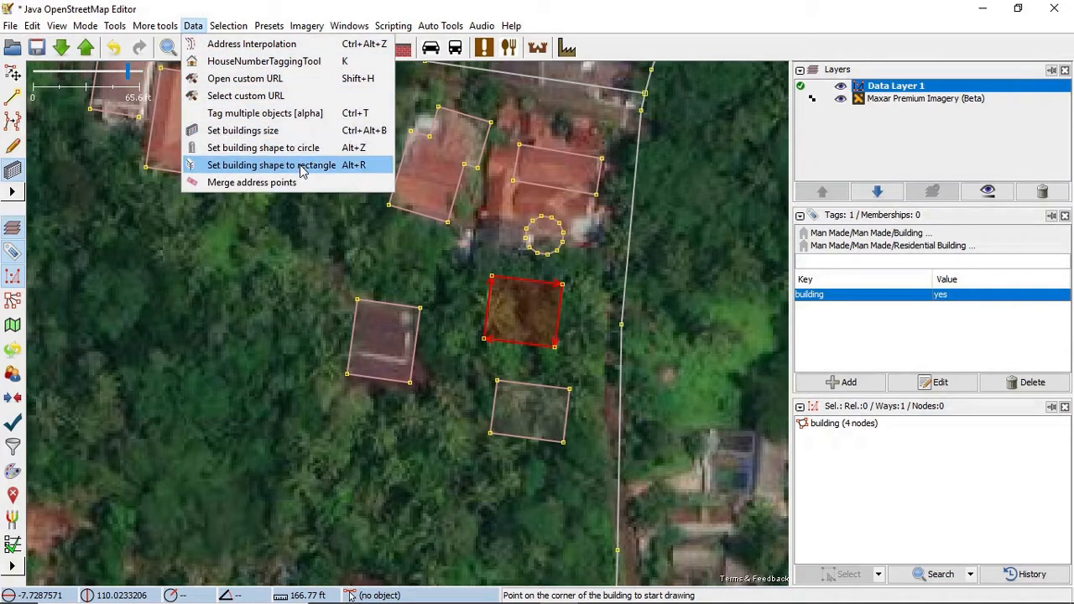
click(440, 354)
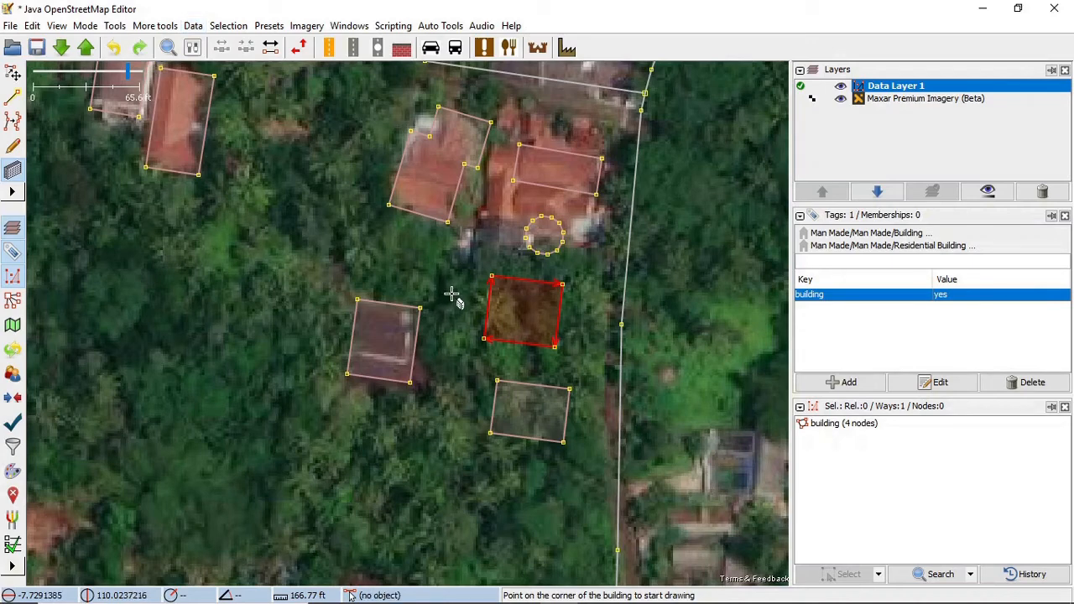
drag(458, 291, 391, 245)
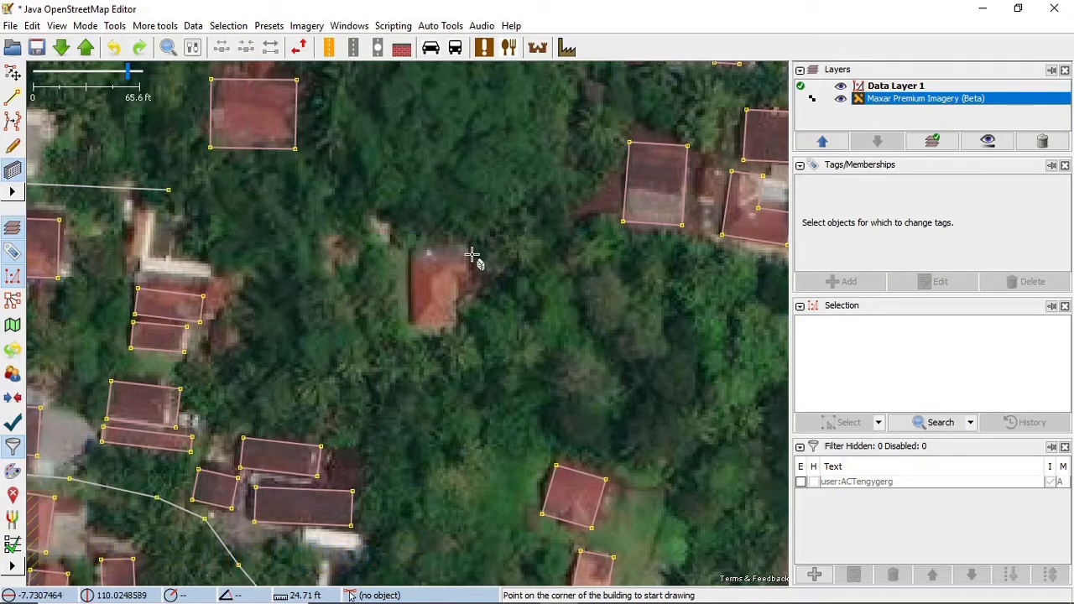
Draw a rectangular building about 26 ft wide over the isolated orange-roofed house and select it
click(413, 247)
click(414, 321)
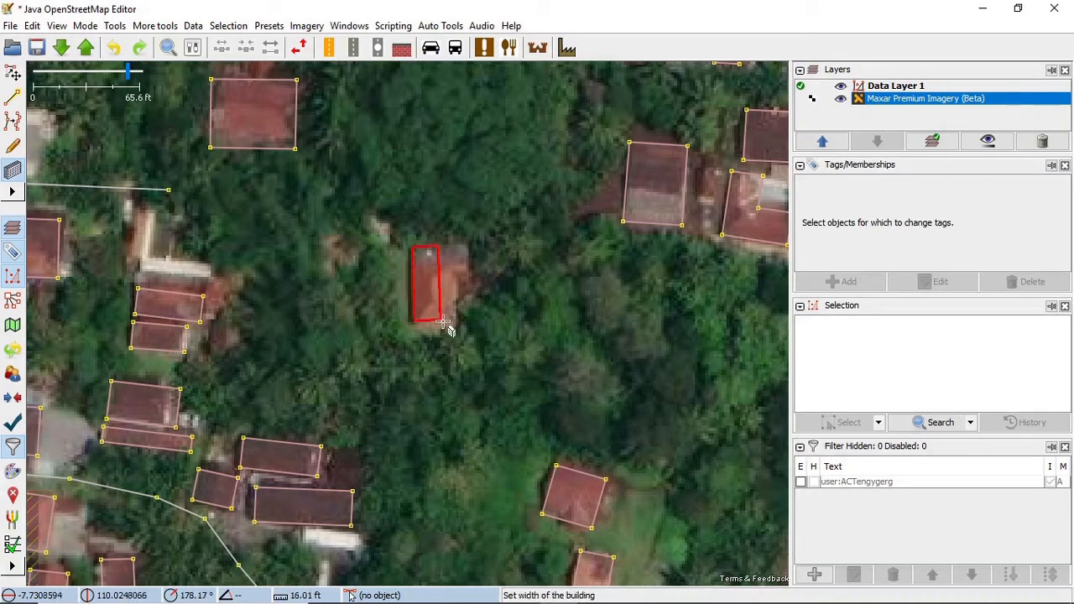
click(456, 322)
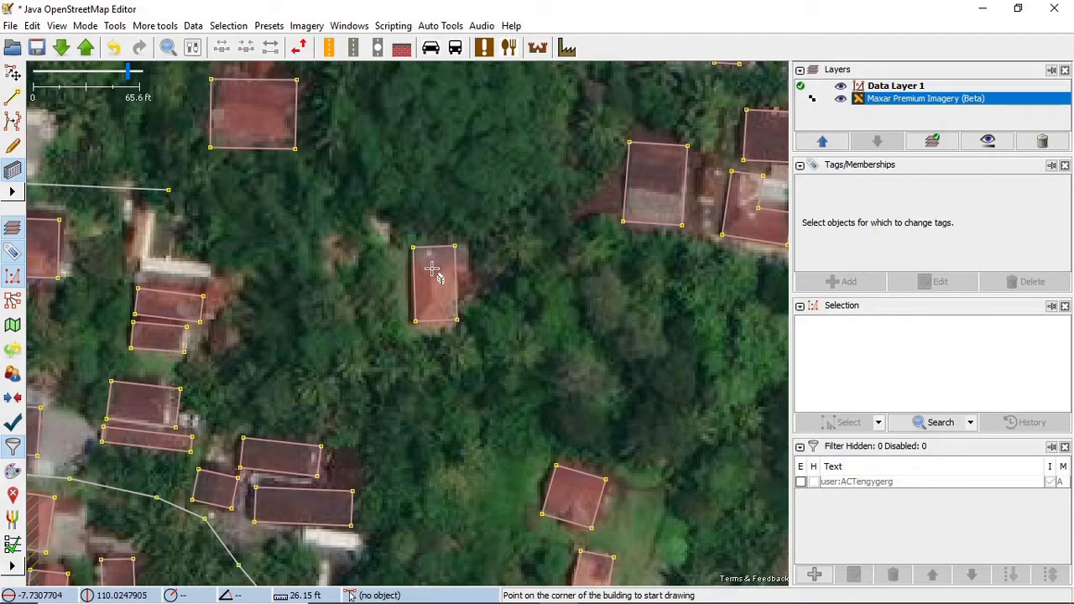
key(s)
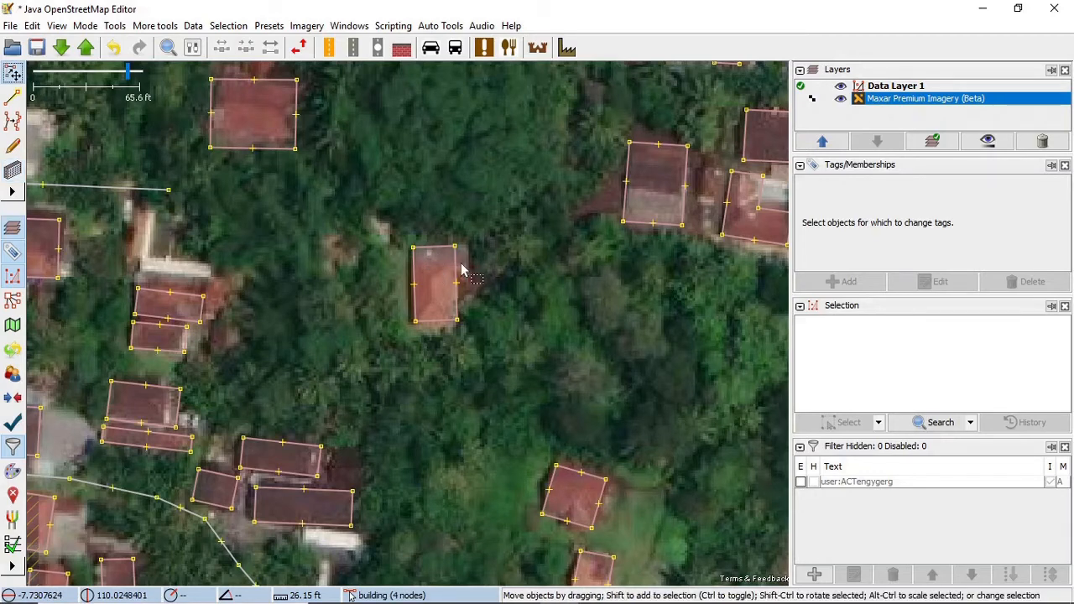
click(457, 274)
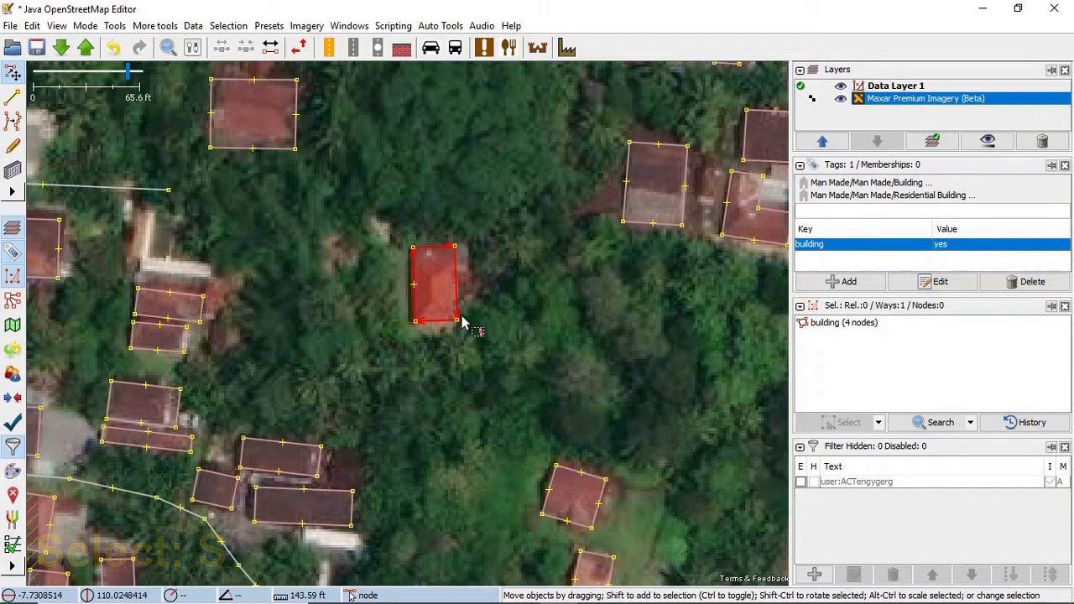
Draw a second rectangle aligned with the selected building, overlapping its northern part and extending past its eastern wall
key(b)
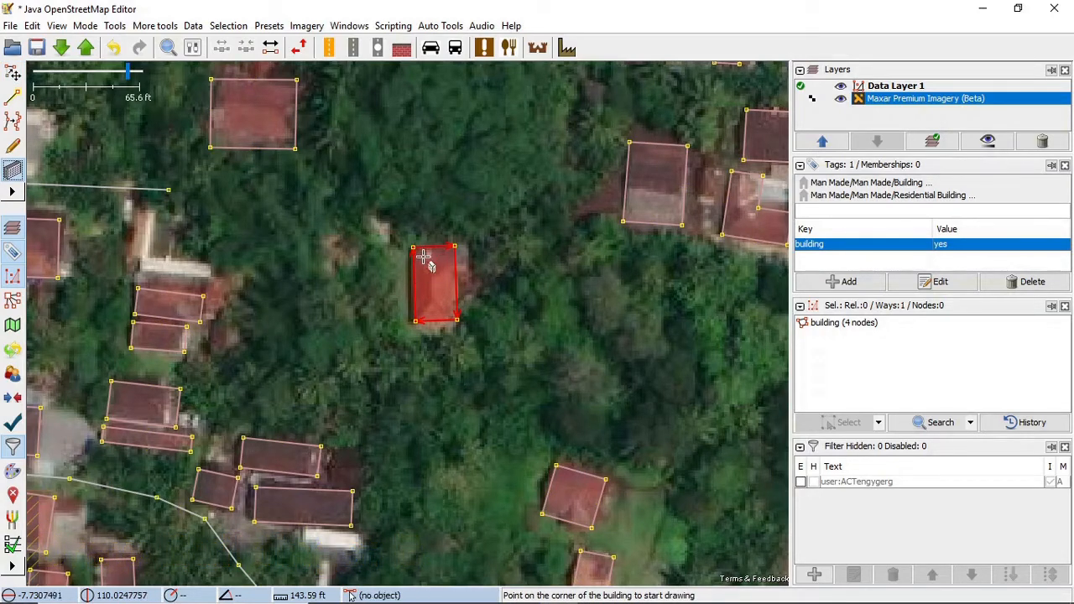
click(470, 282)
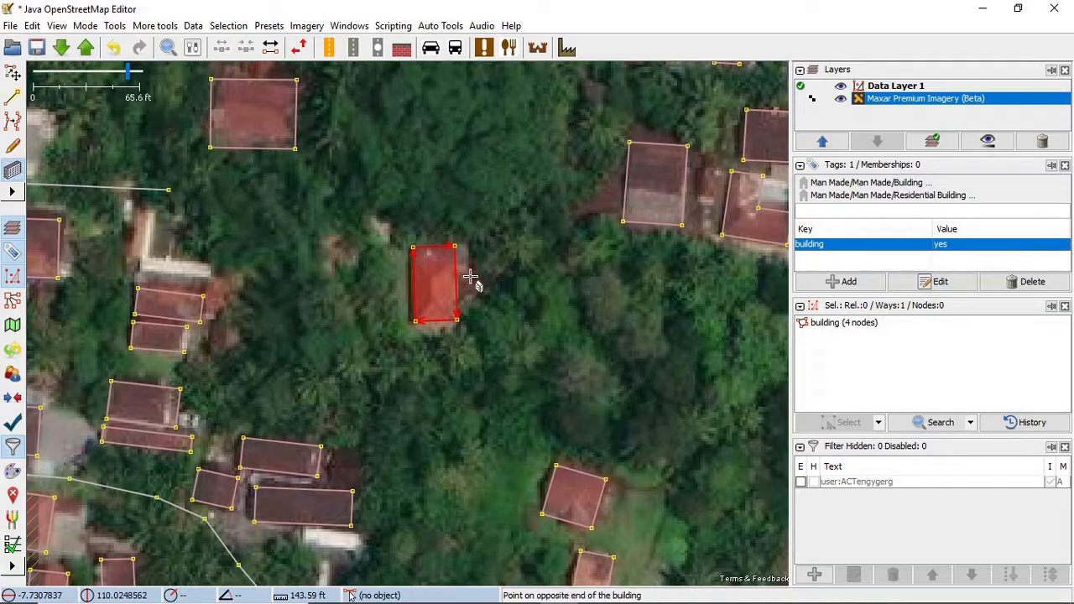
click(424, 254)
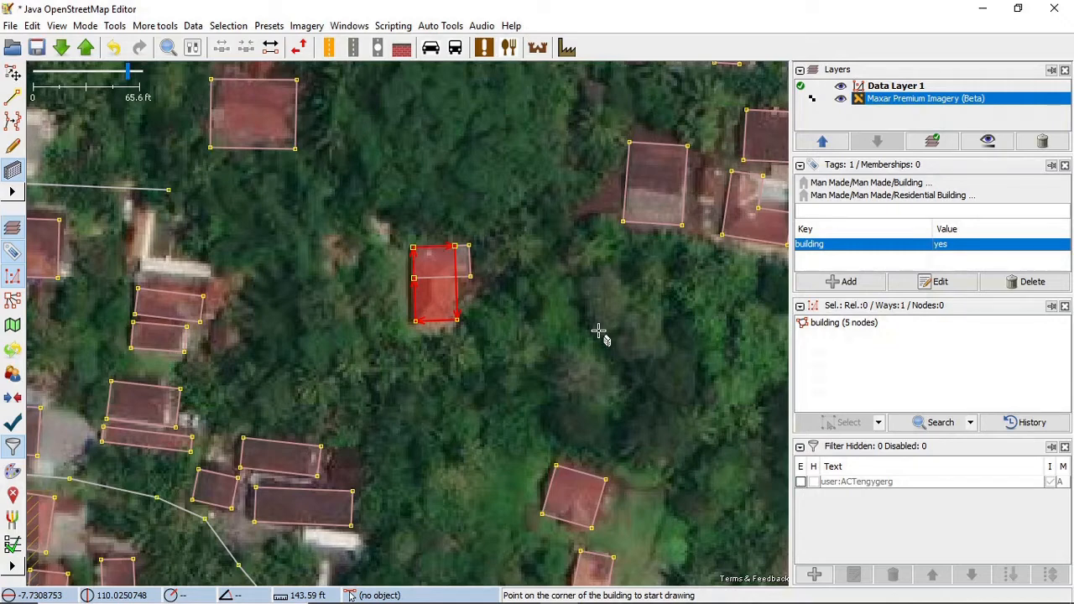
Join the two overlapping buildings into one outline and simplify it with a maximum error of 1 meter
key(s)
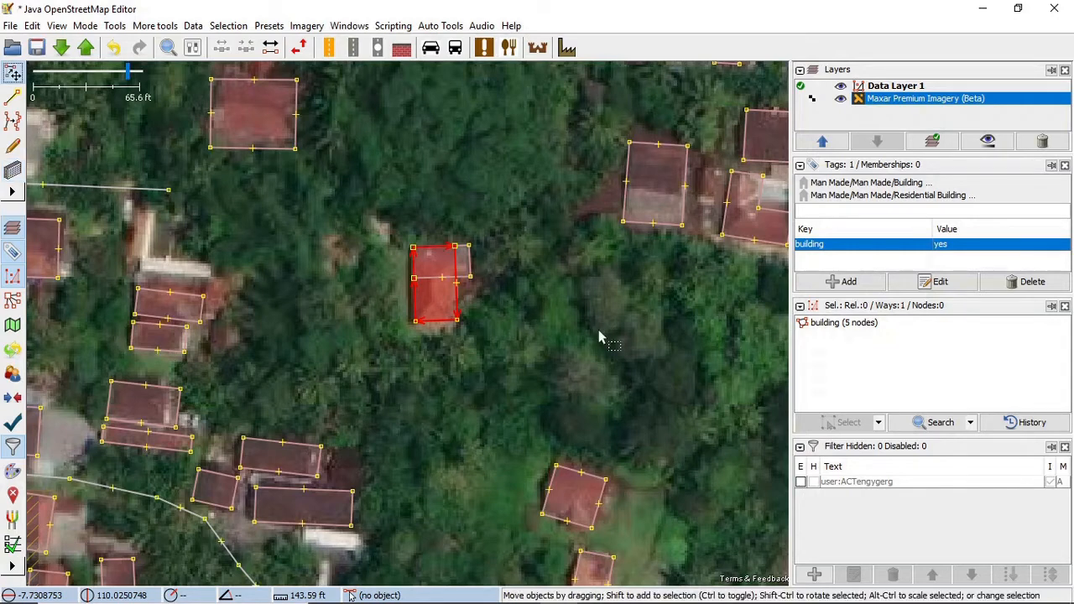
shift+click(476, 268)
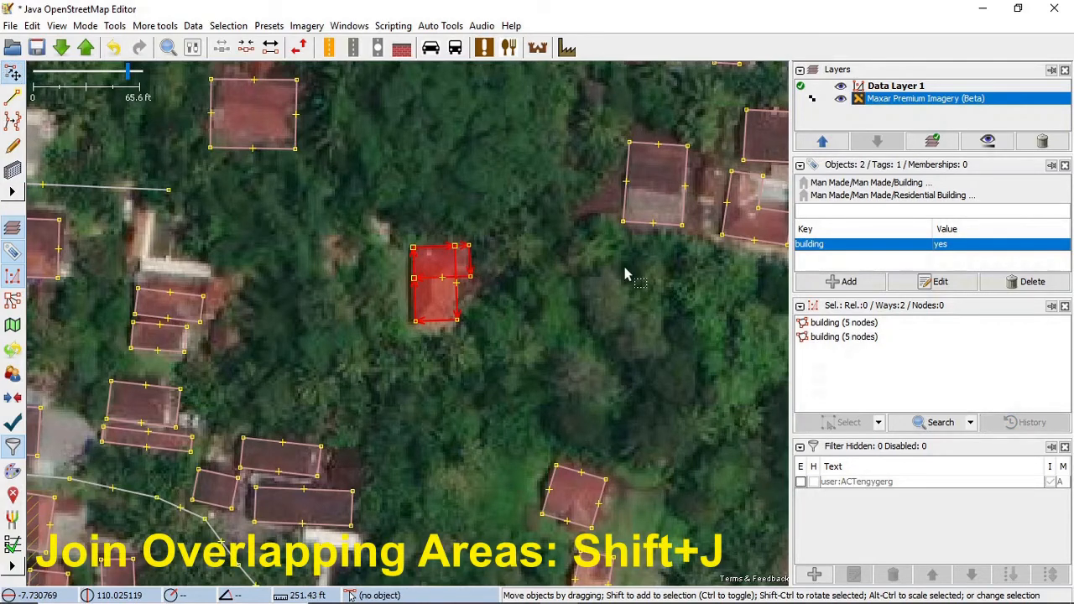
key(shift+j)
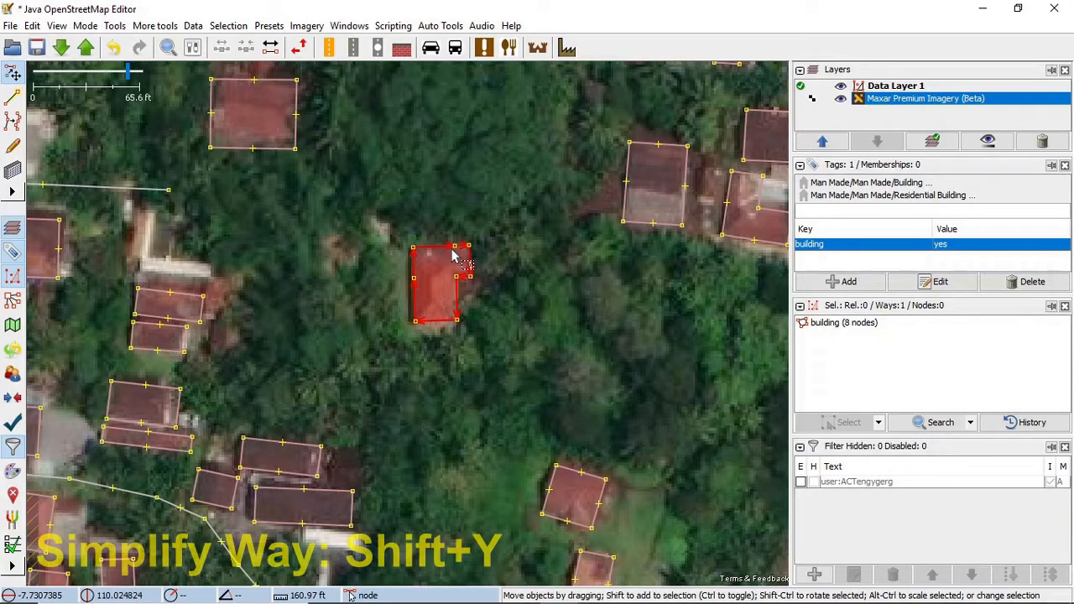
key(shift+y)
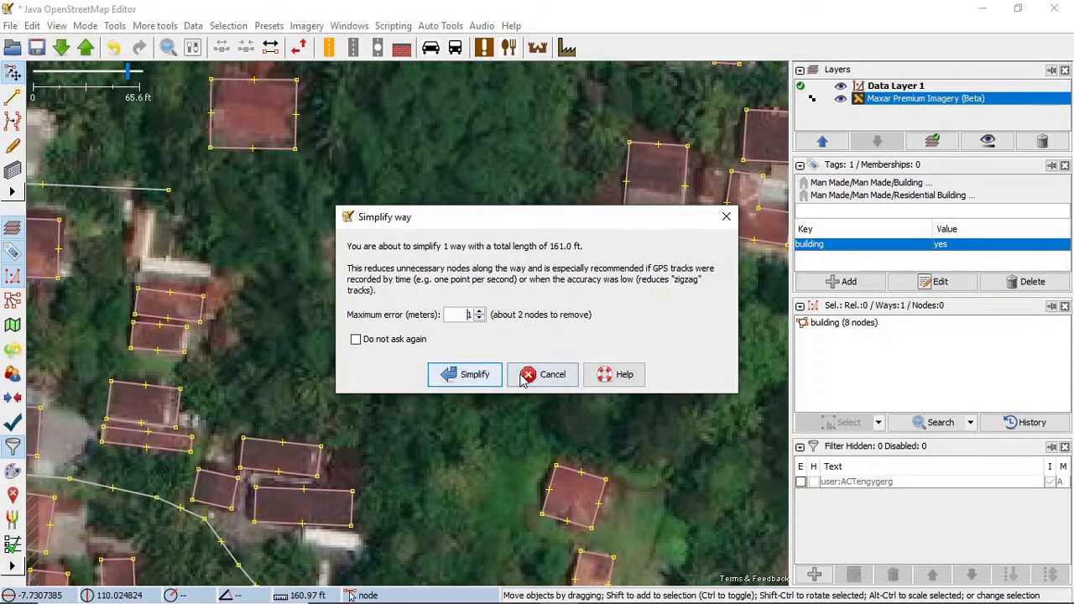
click(474, 379)
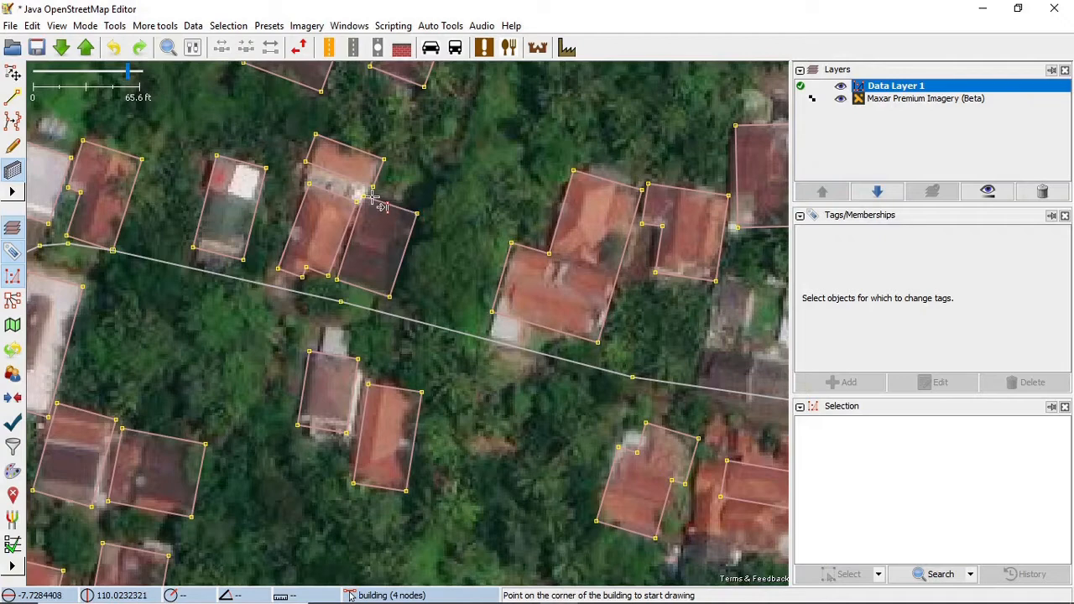
Select the three closely spaced buildings just north of the road and remove all individual nodes from the selection
key(s)
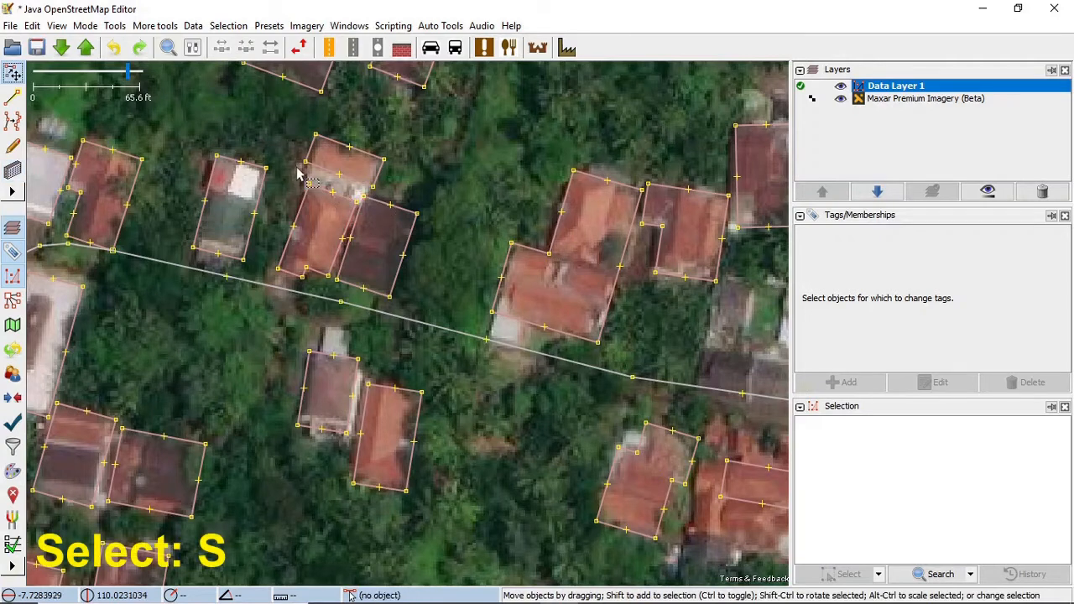
drag(291, 119, 431, 328)
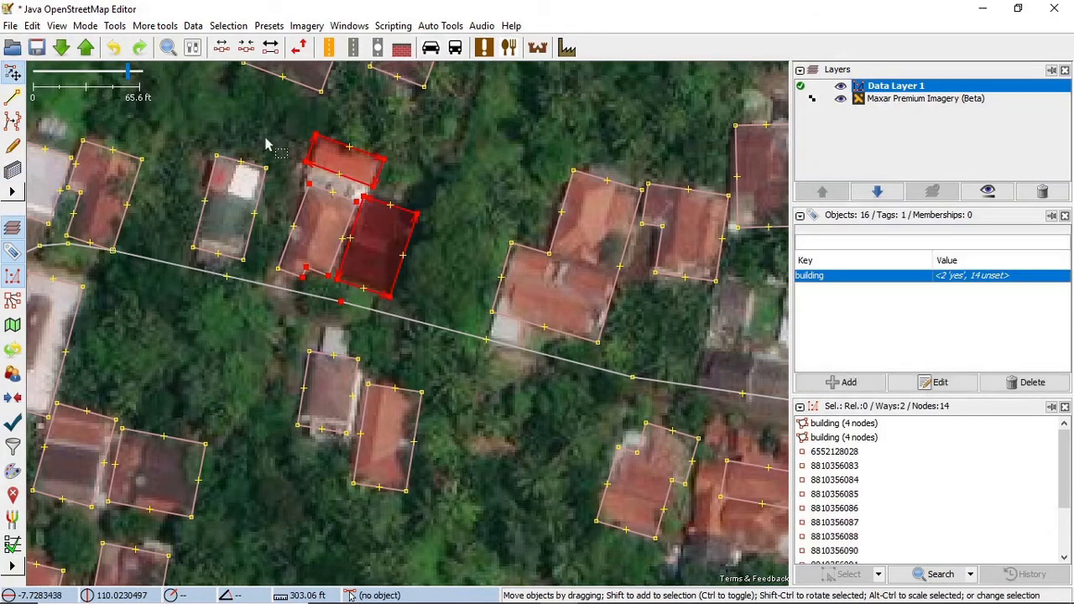
drag(263, 115, 450, 314)
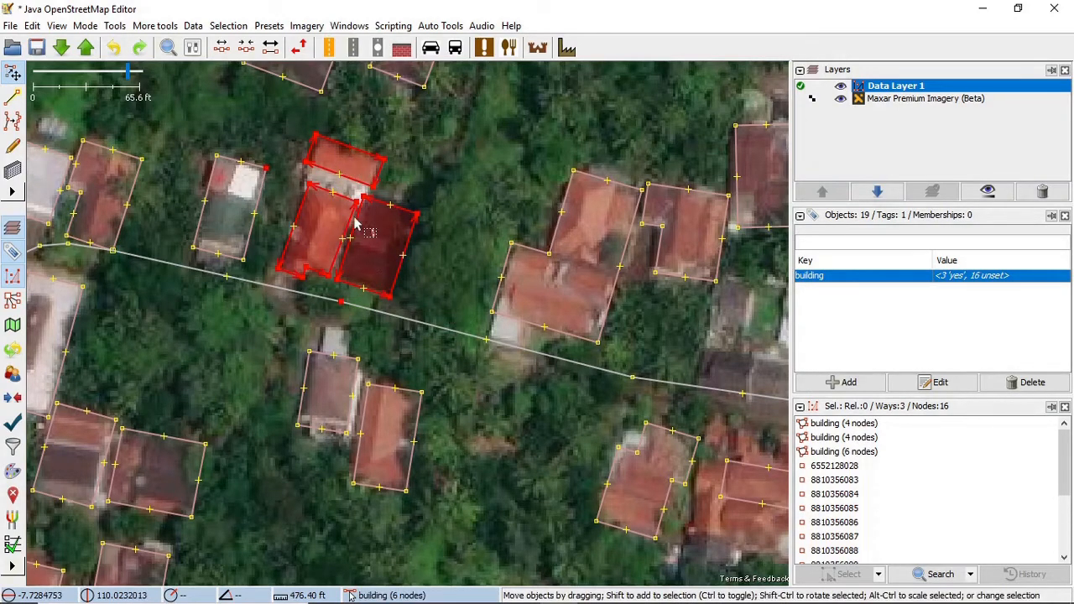
key(shift+u)
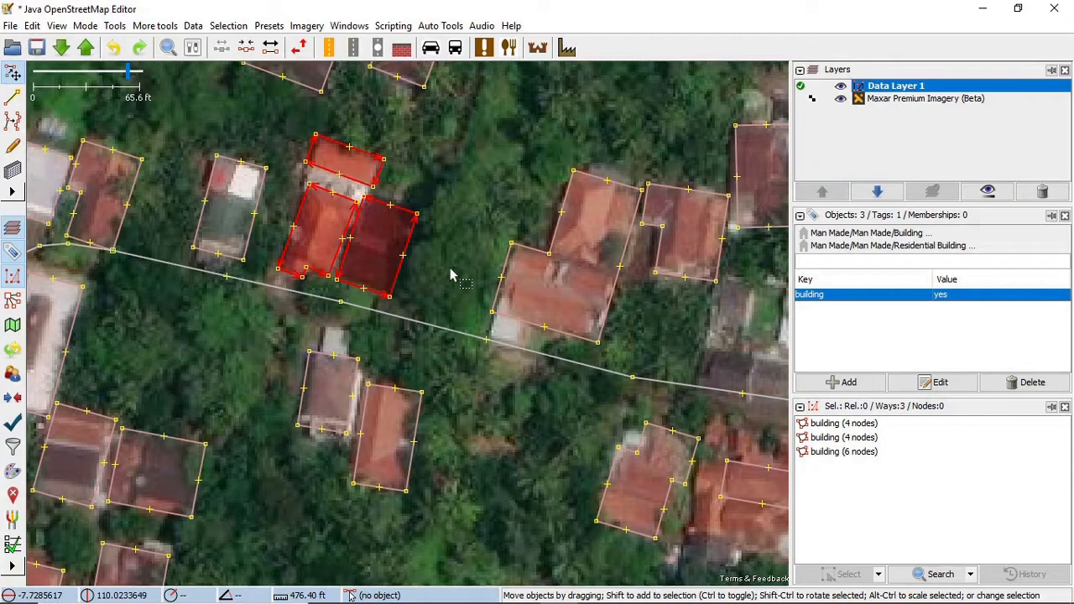
Orthogonalize the three selected buildings using the two western wall nodes of the L-shaped building to the east as alignment reference, then clear the selection
shift+click(512, 244)
shift+click(494, 312)
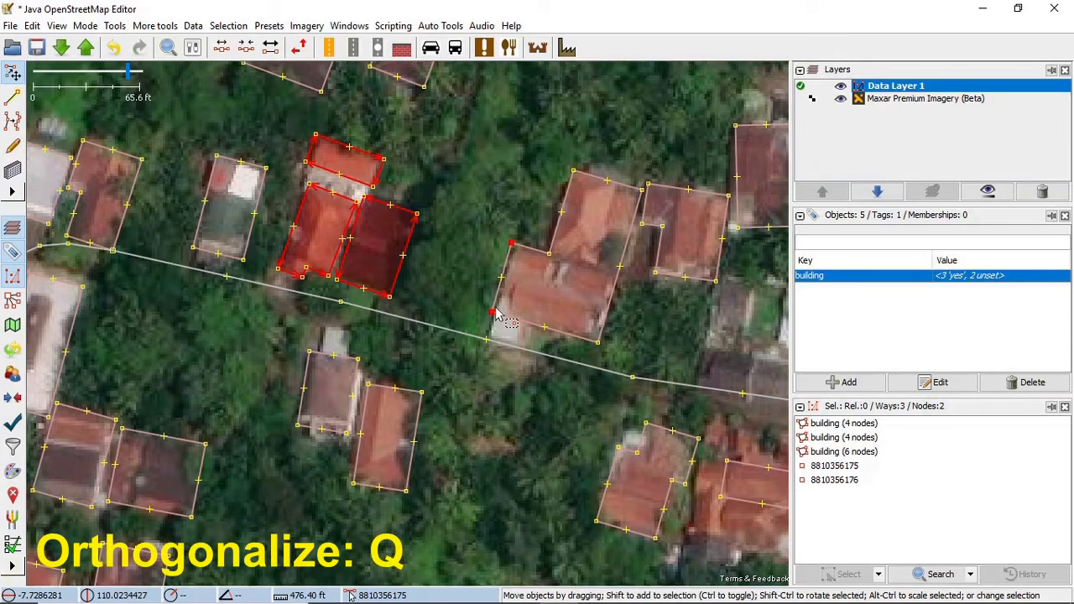
key(q)
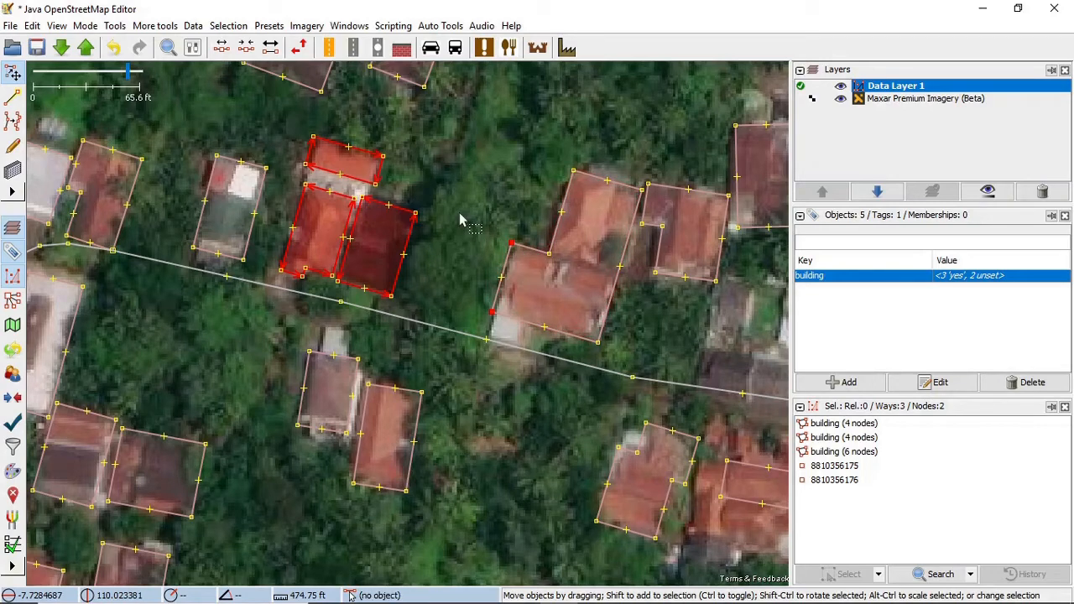
key(Escape)
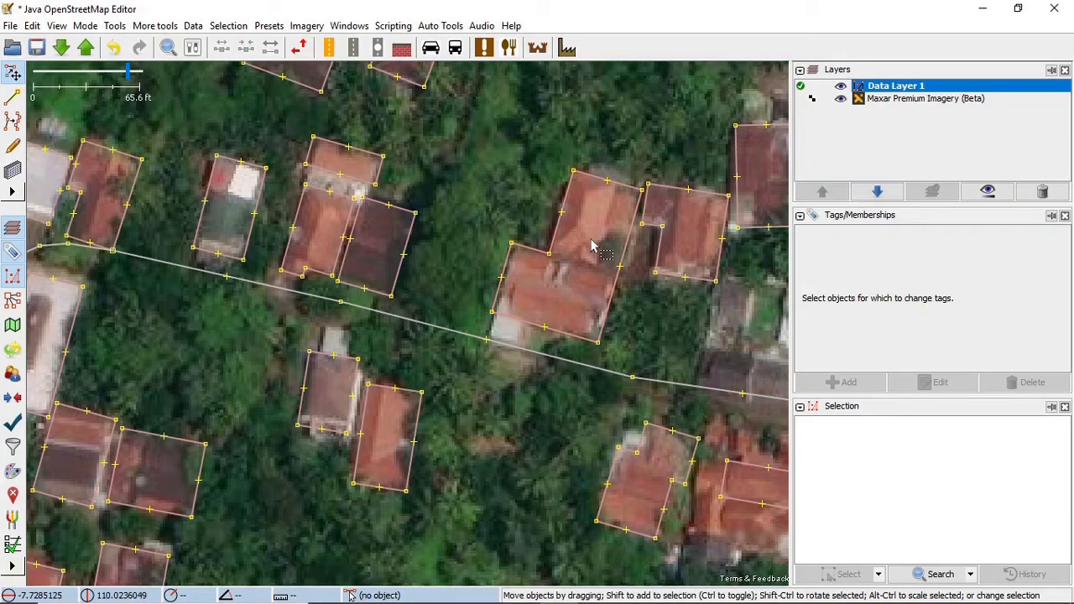
Draw a rectangular building about 30 by 54 ft over the northern roof of the L-shaped building
key(b)
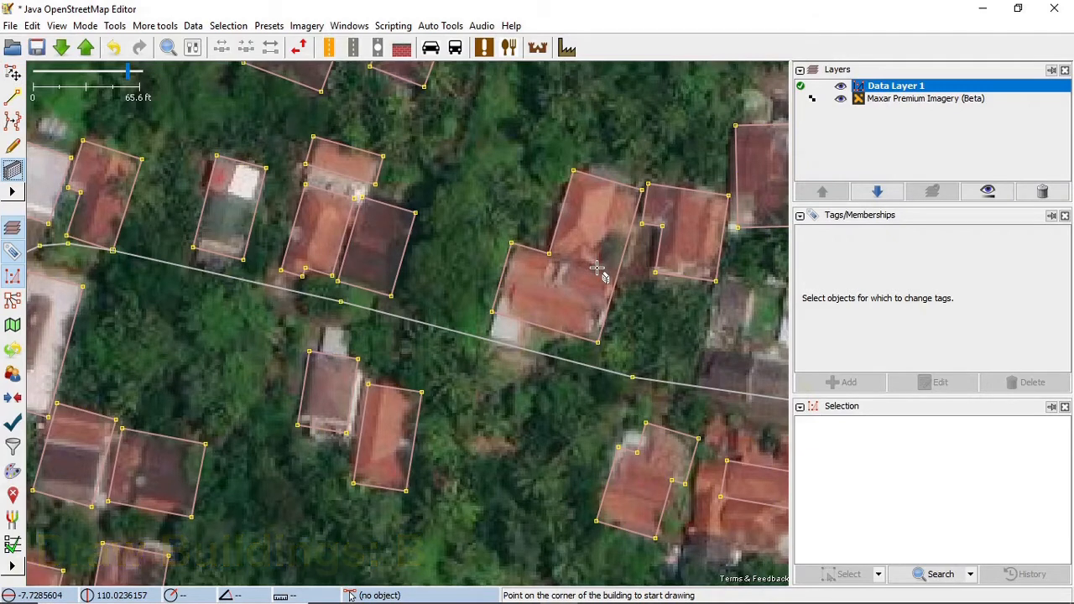
click(597, 267)
click(550, 254)
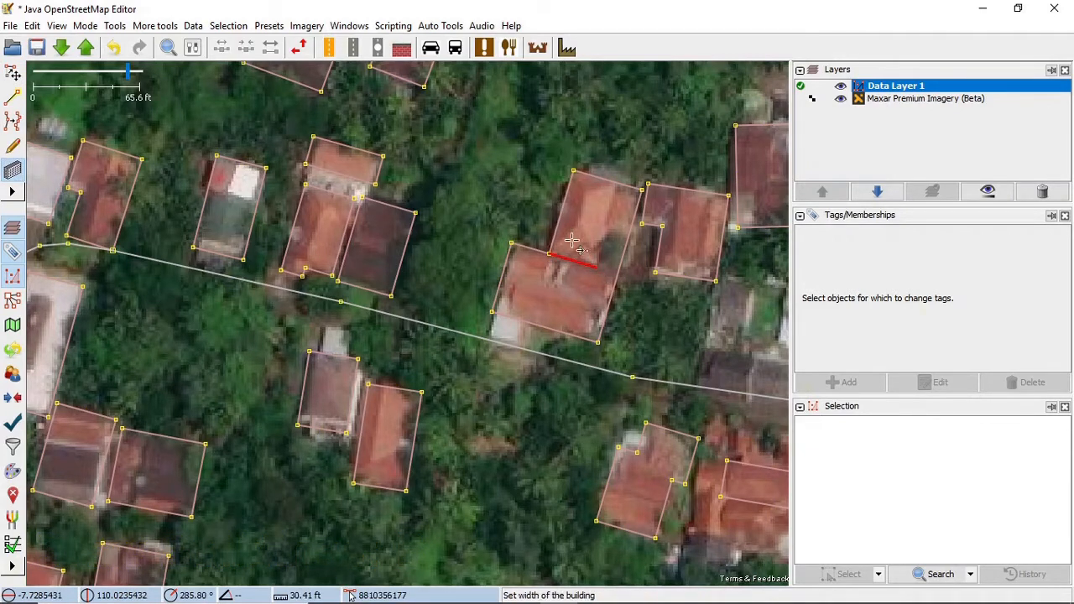
click(598, 175)
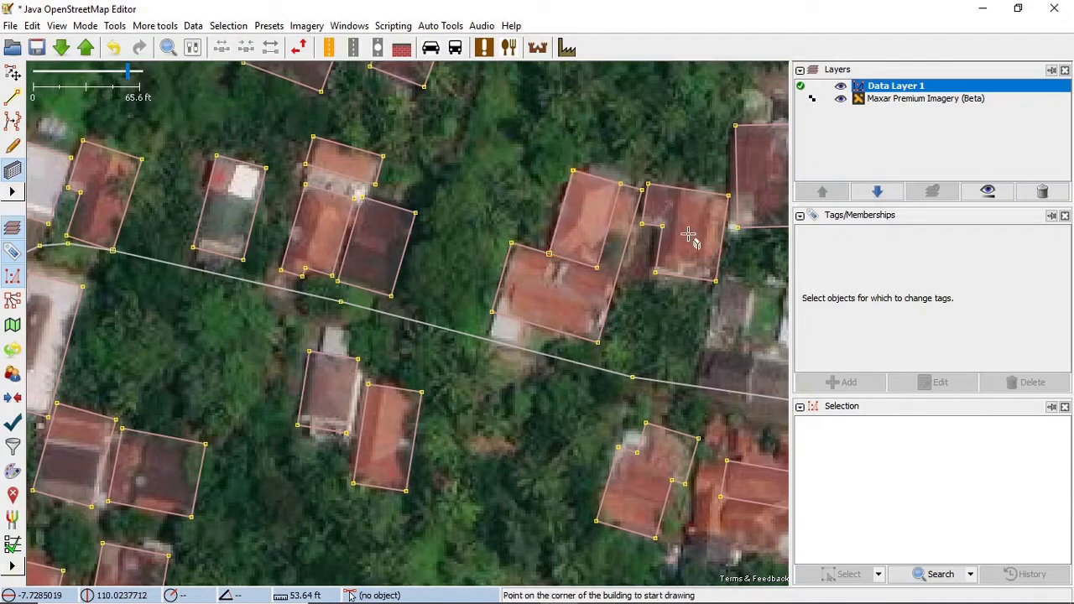
Select the six-node L-shaped building together with the new rectangle and replace the old building's geometry with the new one
key(s)
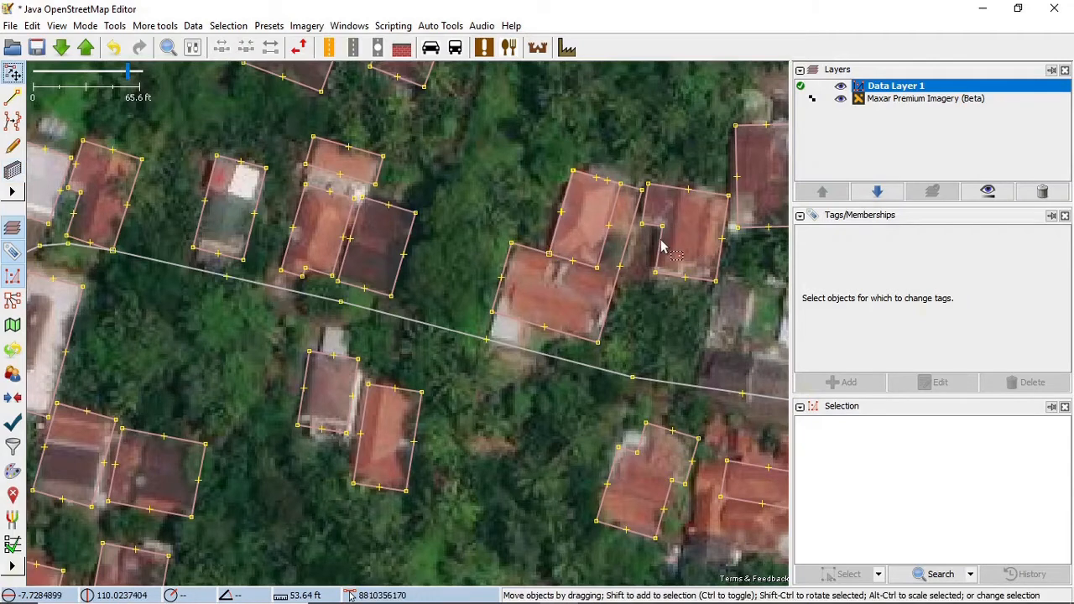
click(620, 252)
click(622, 252)
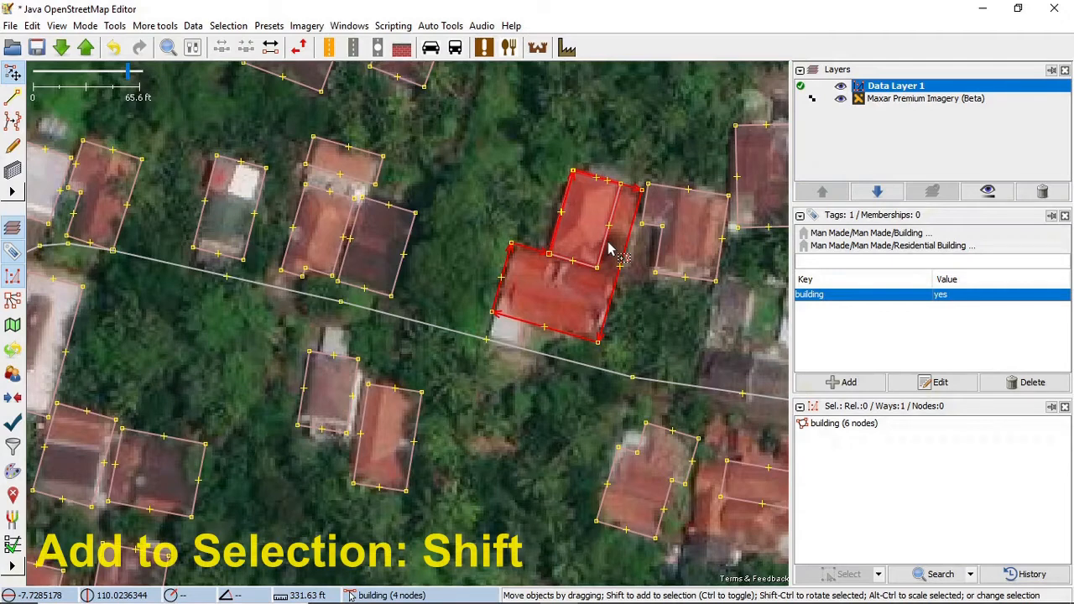
shift+click(610, 250)
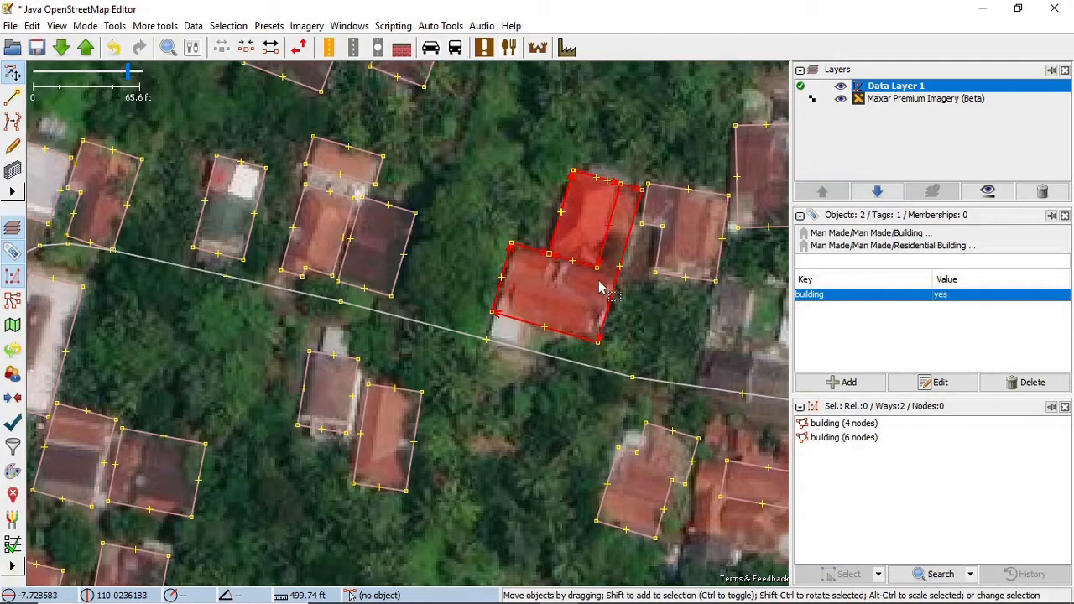
key(ctrl+shift+g)
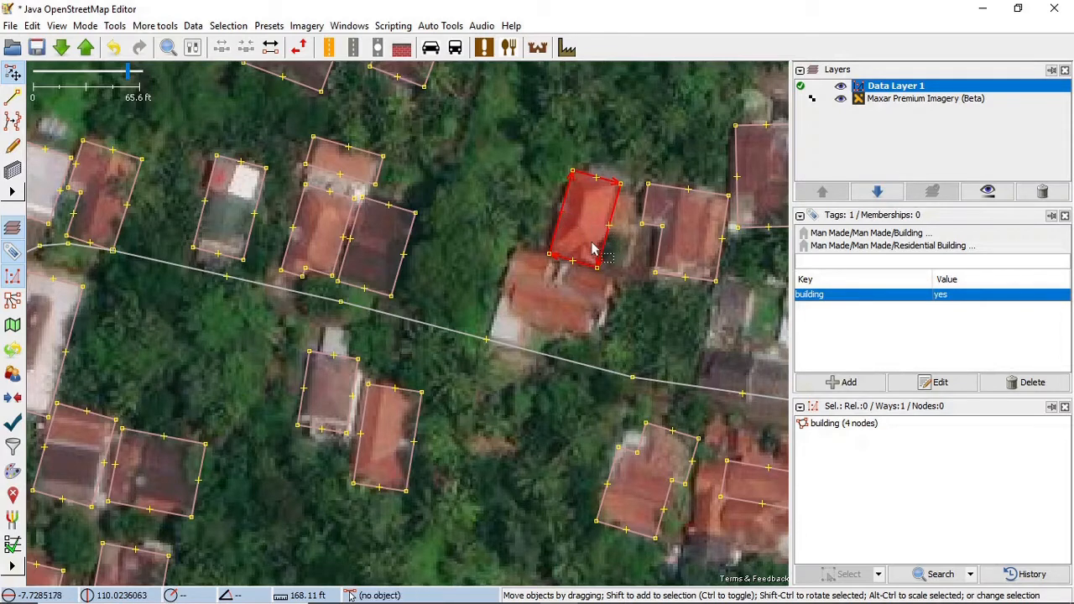
View the object history of the building with replaced geometry and close the history window
click(1011, 575)
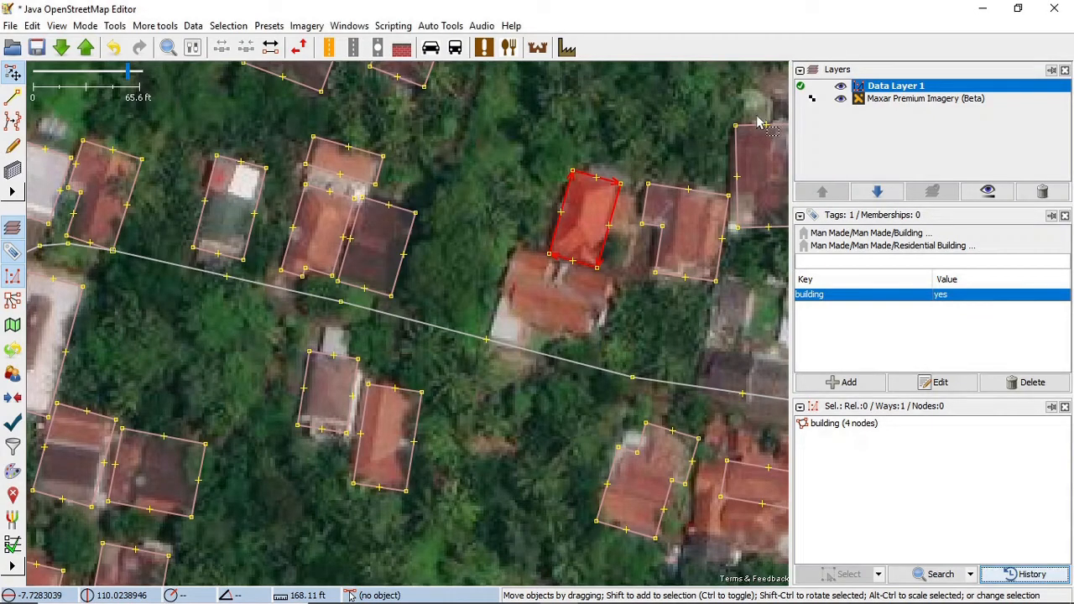
click(764, 108)
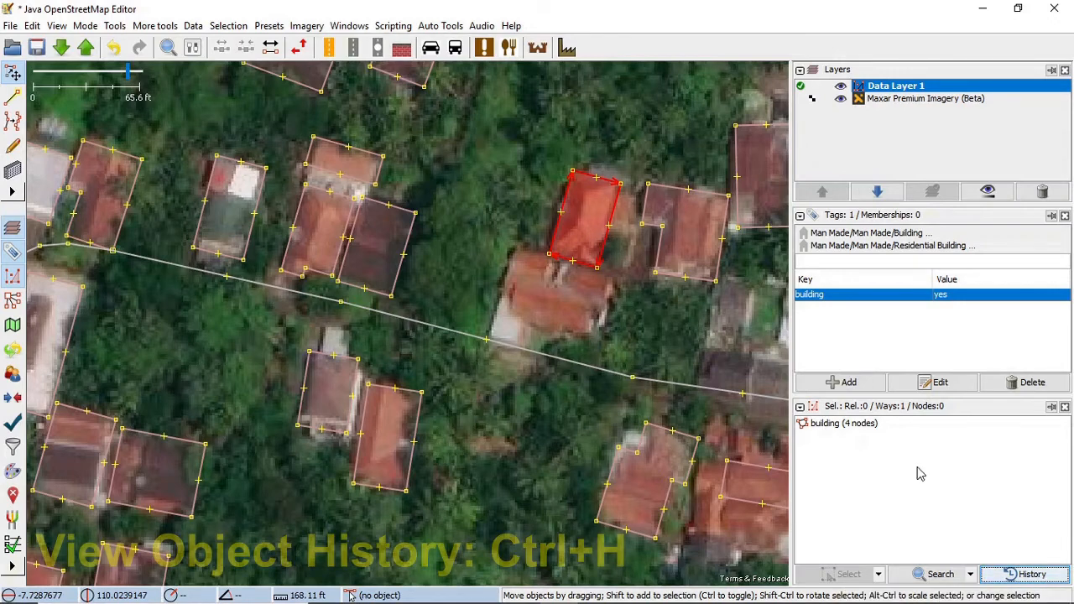
click(1060, 580)
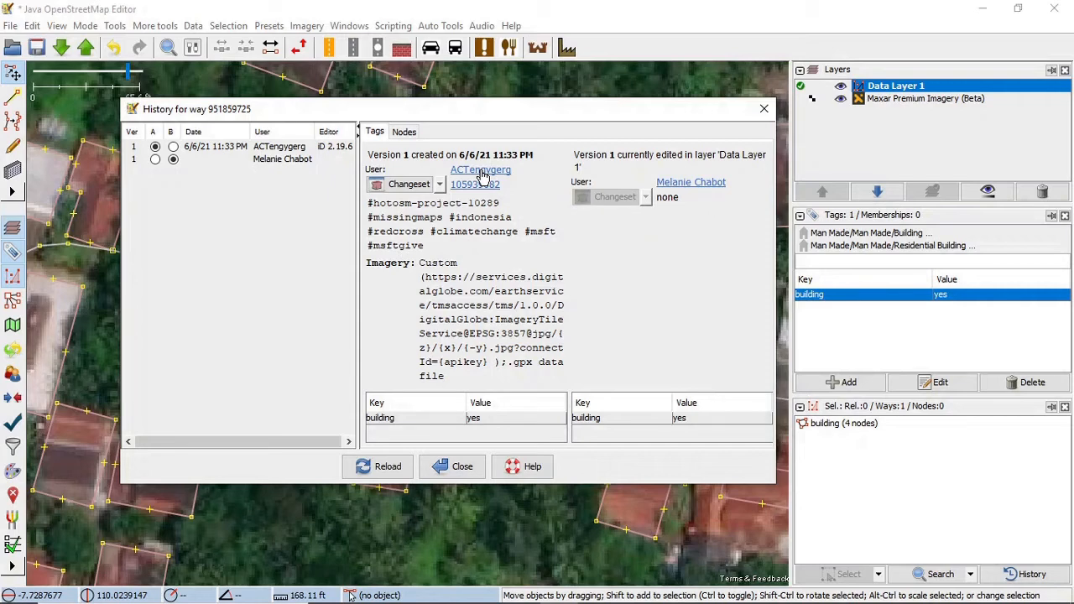
click(764, 110)
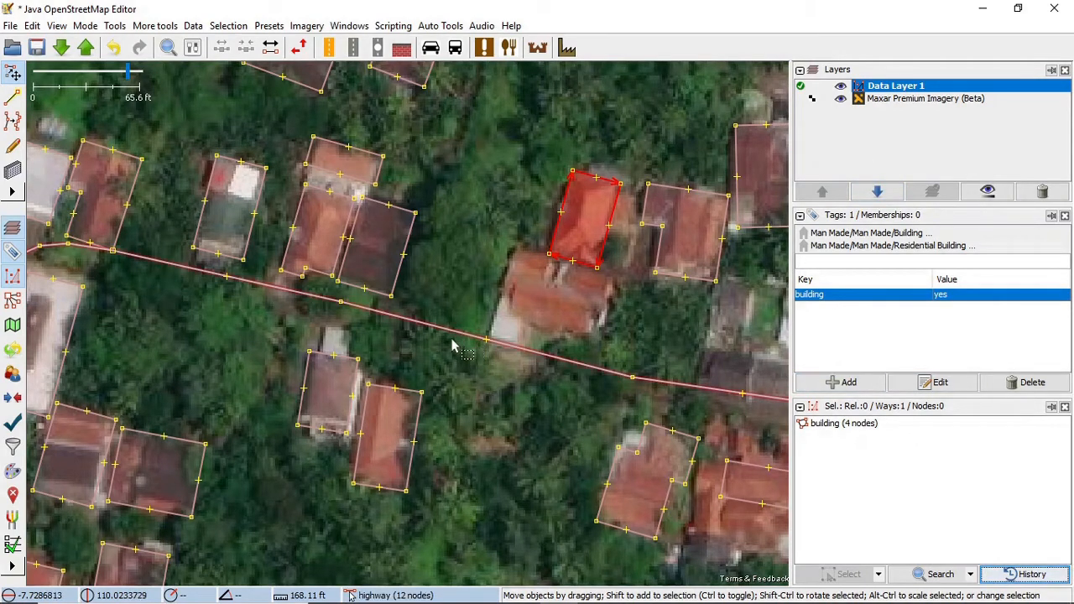
Start a new filter and reduce the mapper's OpenStreetMap profile link to a search string of user: followed by the username
click(12, 449)
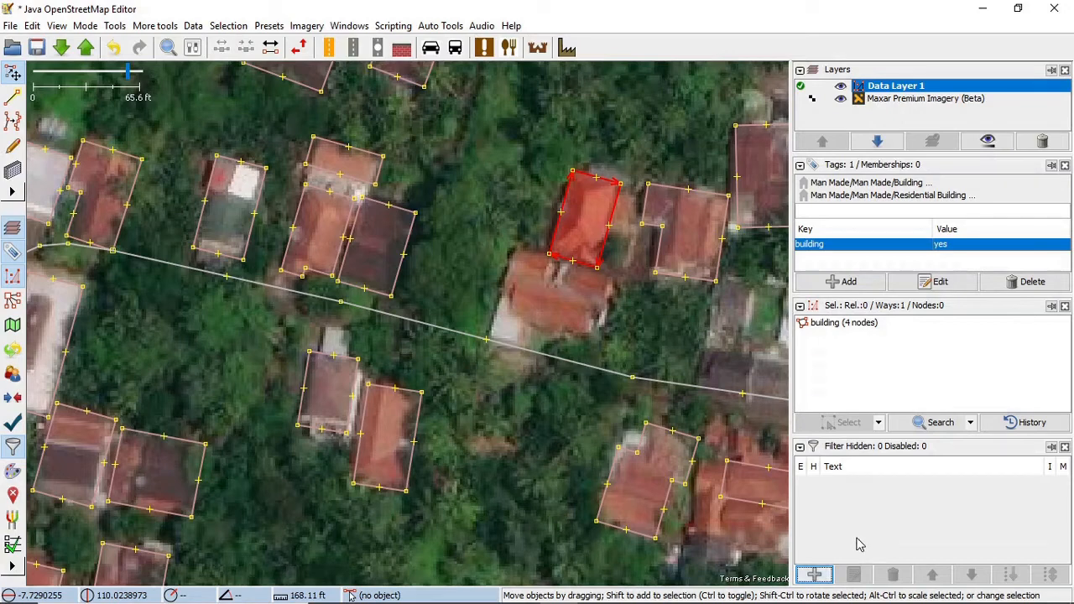
click(815, 576)
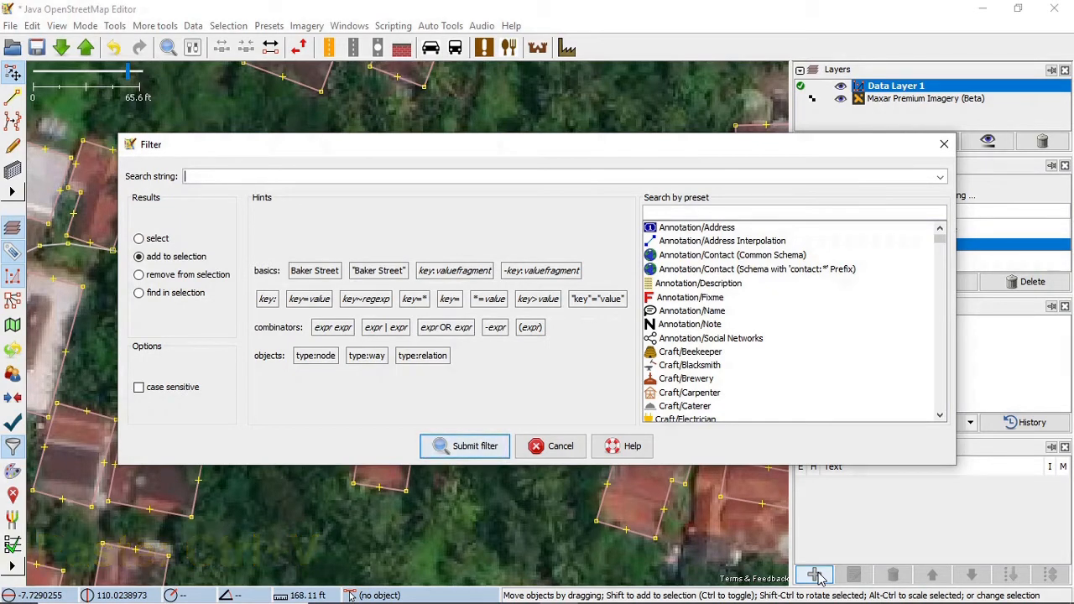
text(https://www.openstreetmap.org/user/ACTengygerg)
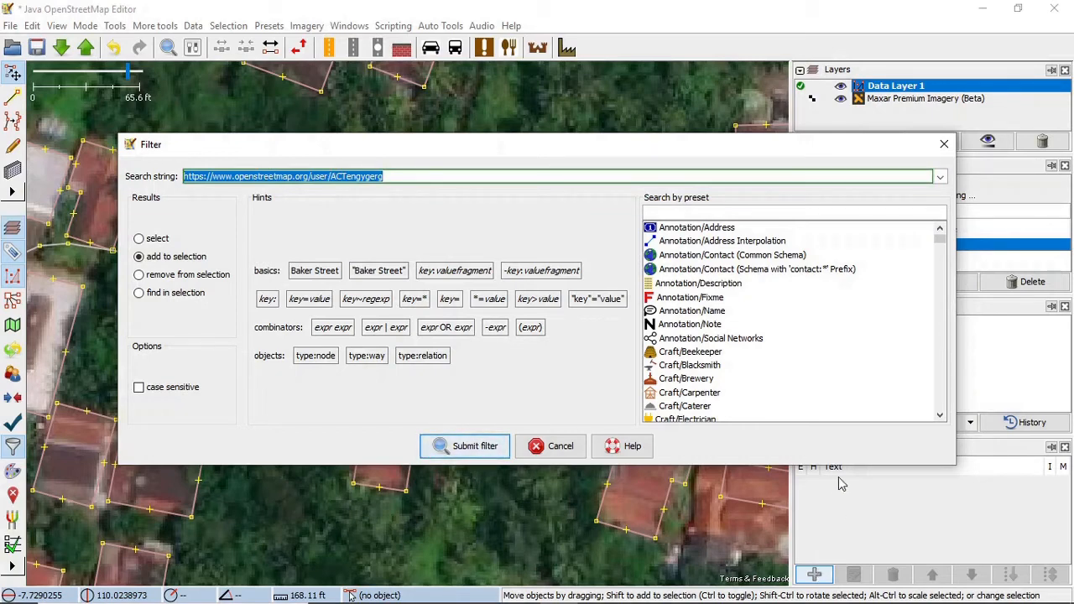
double_click(336, 178)
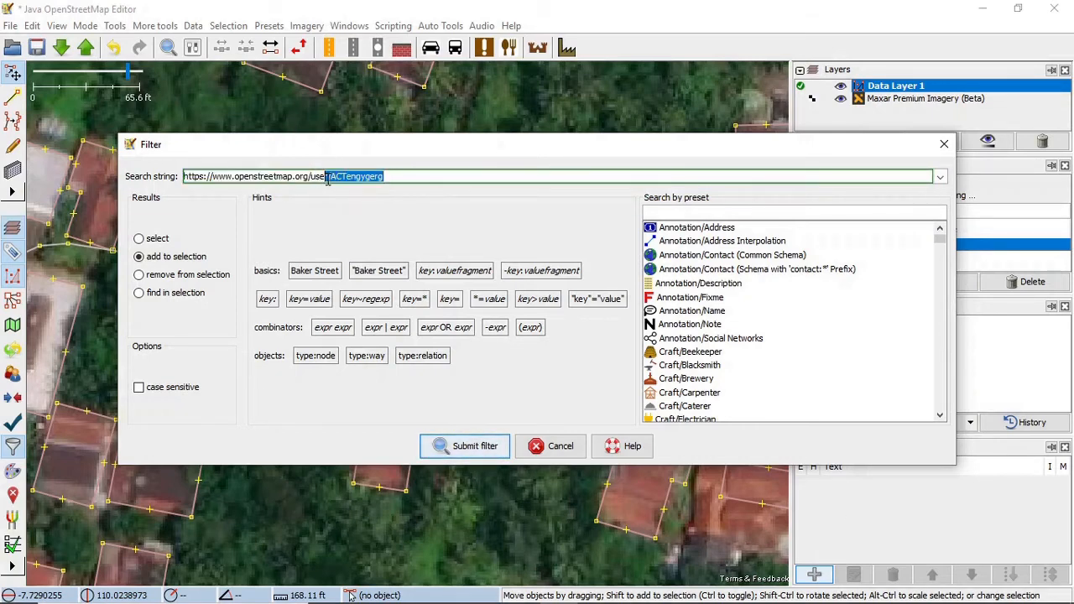
click(333, 178)
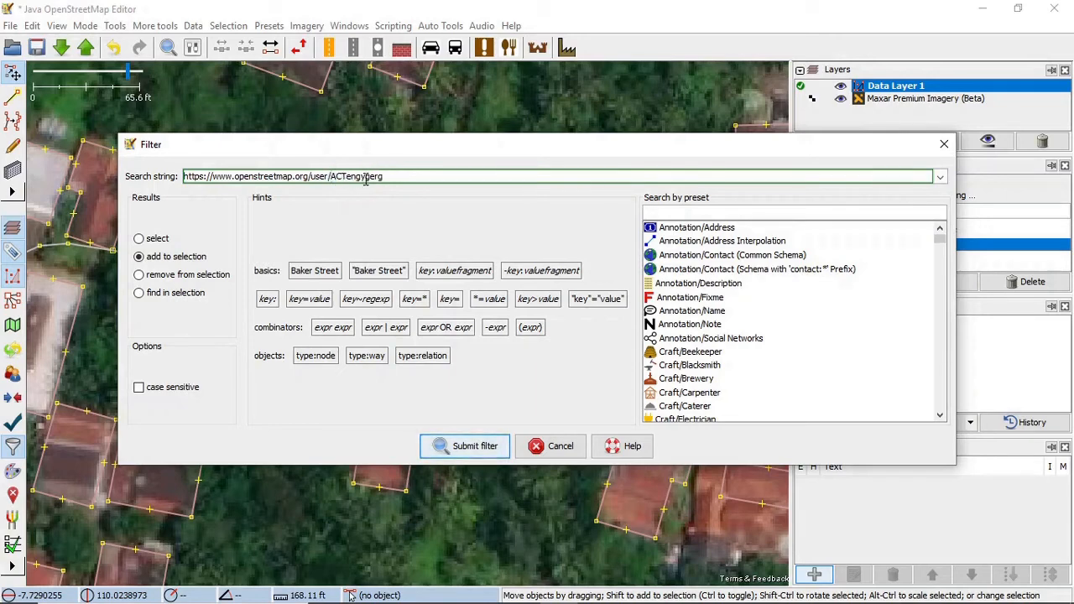
key(ctrl+shift+Left)
key(ctrl+shift+Left)
key(Delete)
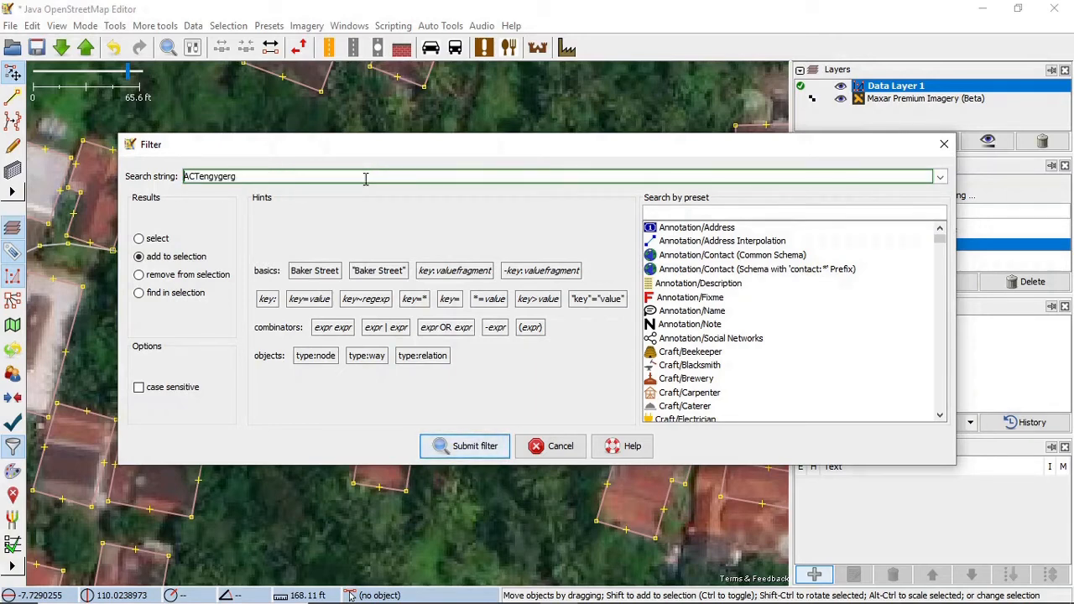
text(user)
text(:)
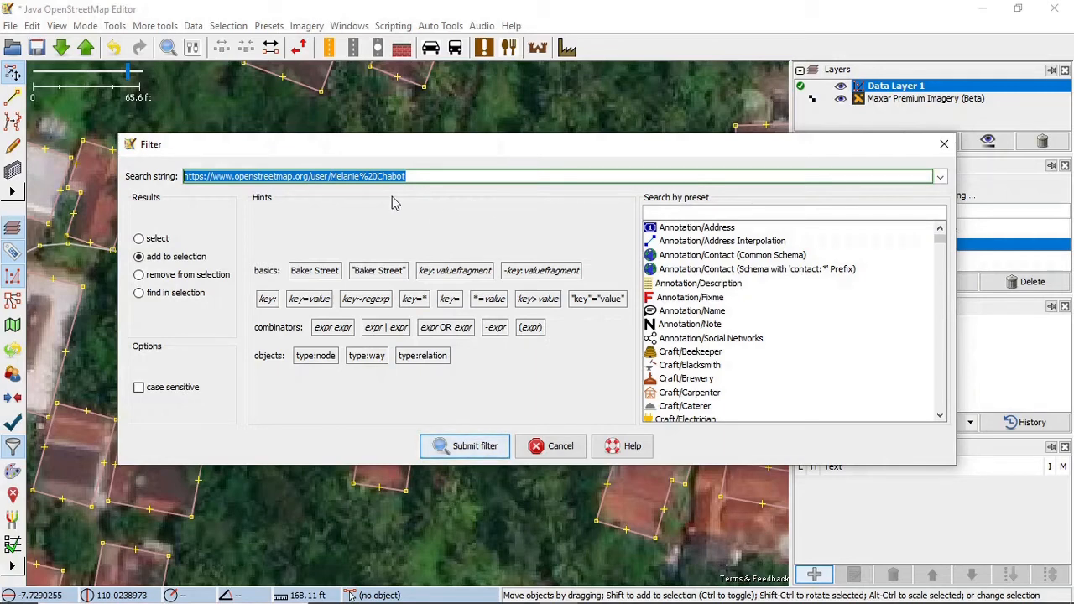
Rewrite a profile link whose username contains a space as user: followed by the mapper's name in quotation marks, and select the %20
click(361, 176)
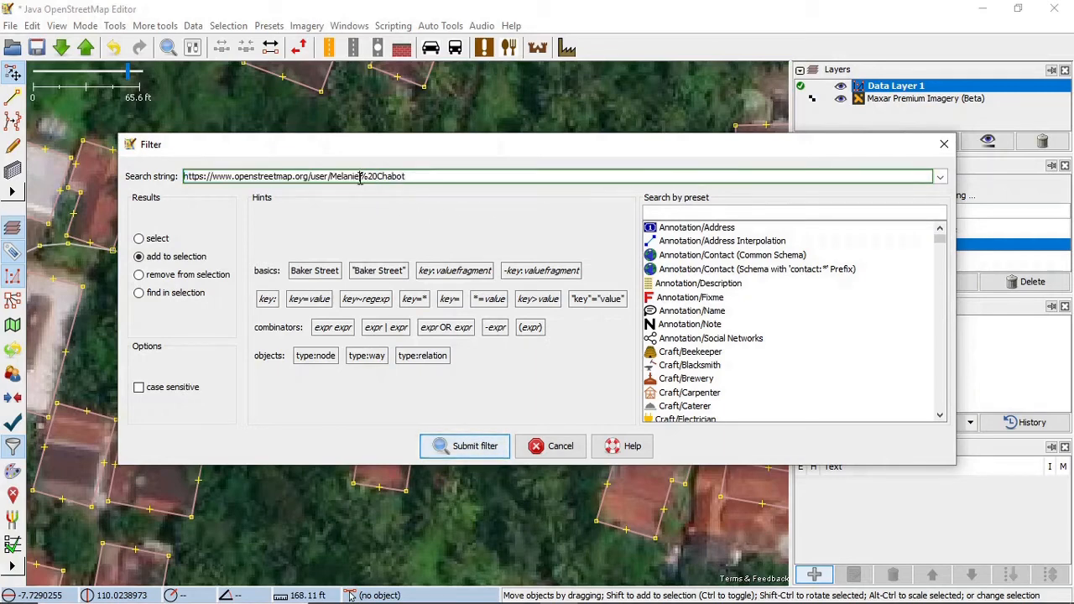
mouse_move(361, 176)
mouse_down()
mouse_move(377, 178)
mouse_move(375, 191)
mouse_up()
click(330, 178)
key(shift+Home)
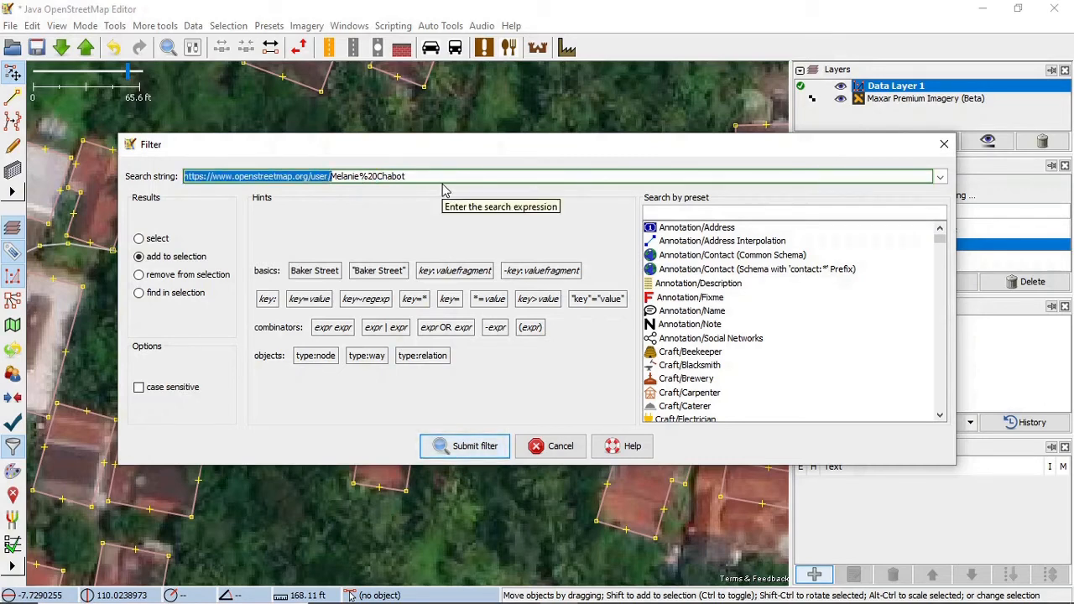
key(Delete)
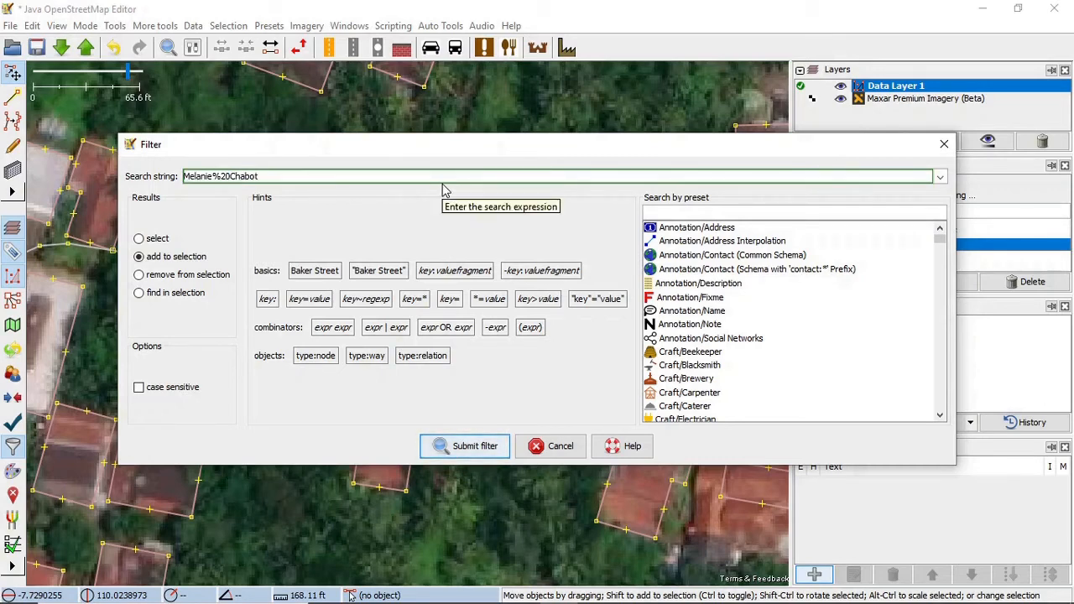
text(user)
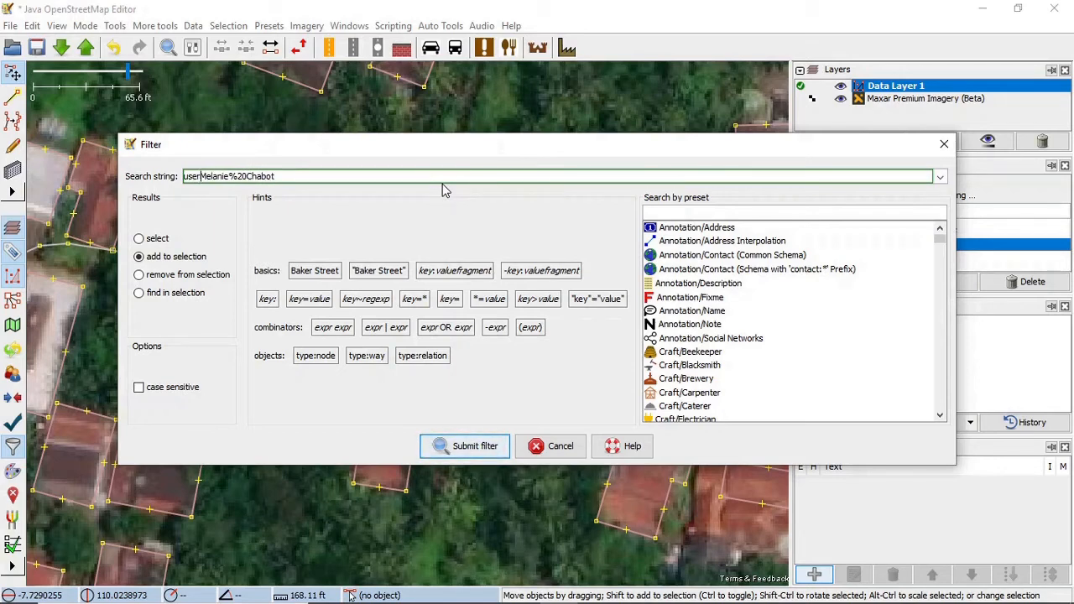
text(:")
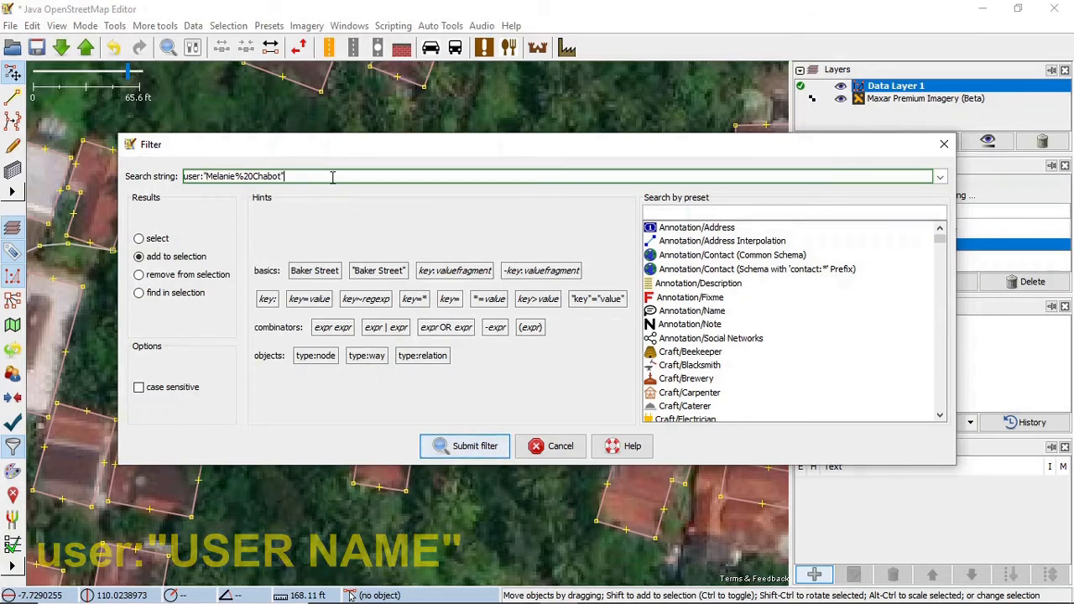
click(253, 177)
key(shift+Left)
key(shift+Left)
key(shift+Left)
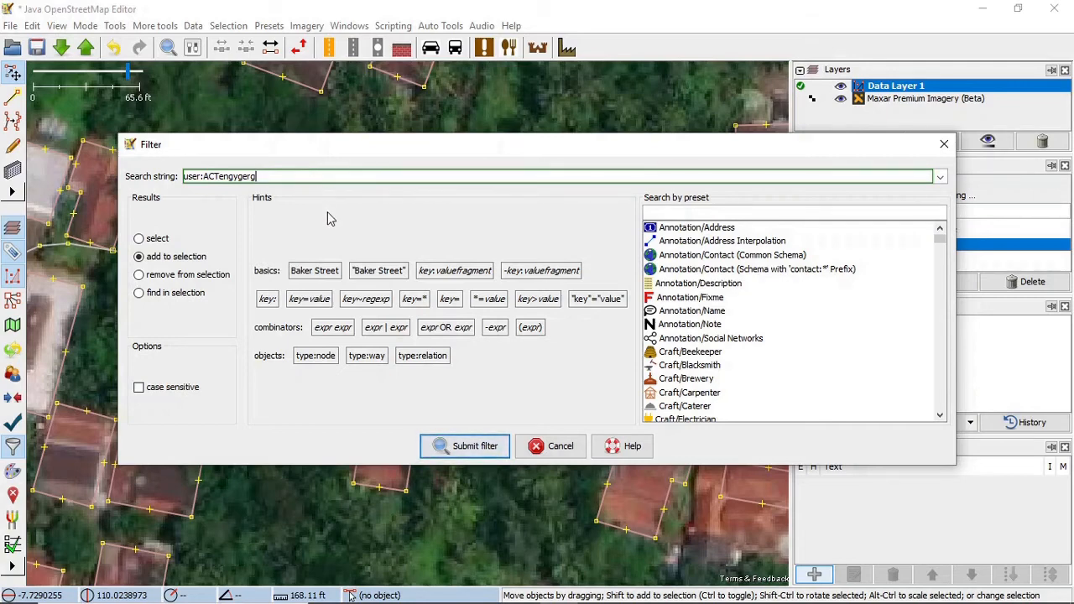
Submit the user: filter for the mapper's single-word username, and disable and re-enable it to compare the map
click(465, 446)
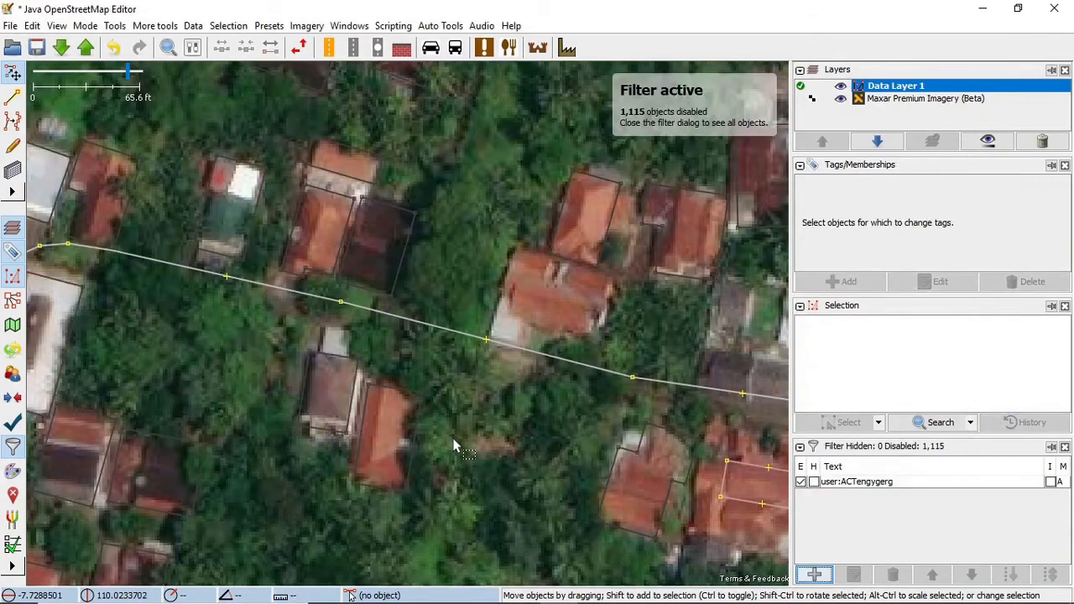
scroll(510, 431, down, 3)
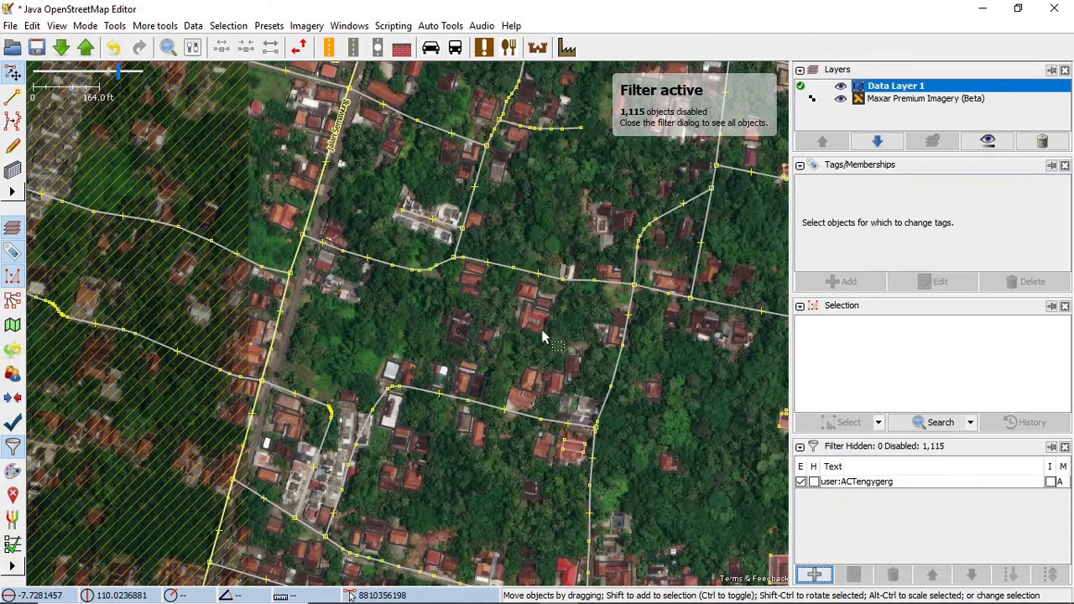
scroll(469, 291, up, 1)
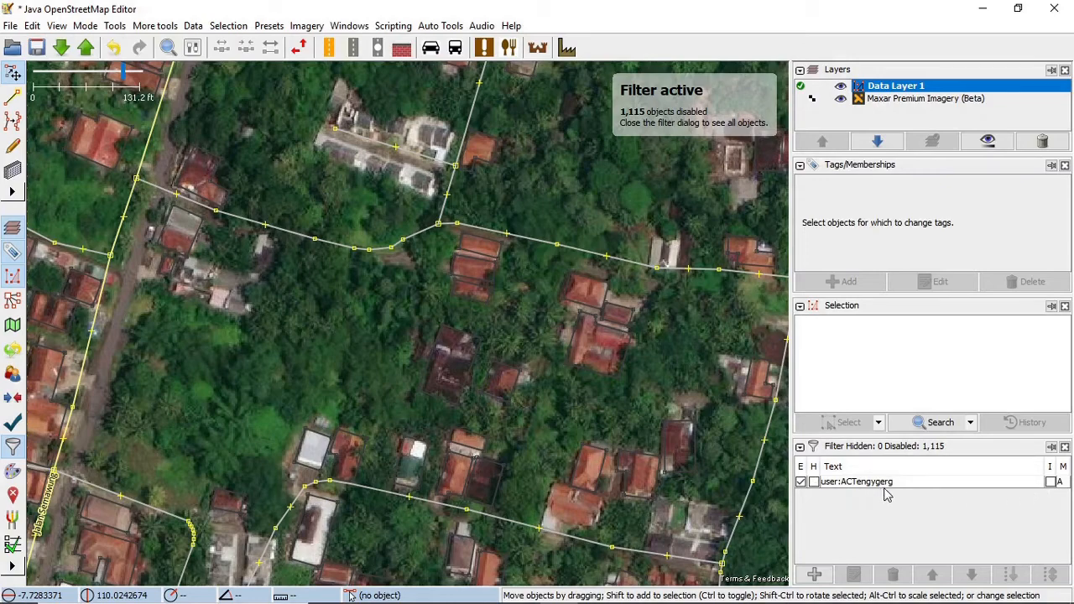
click(801, 483)
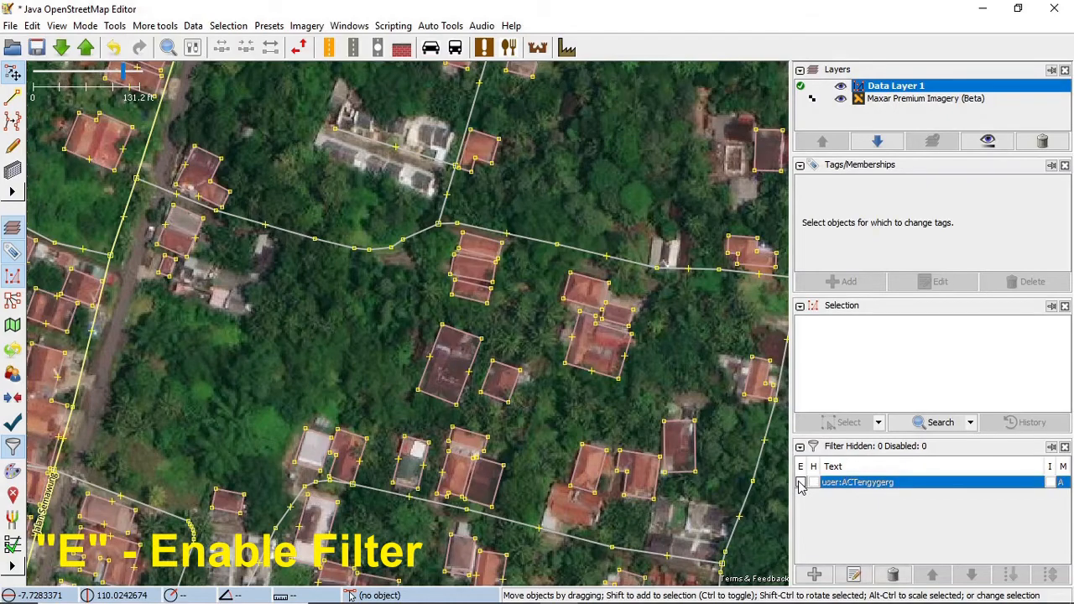
click(801, 483)
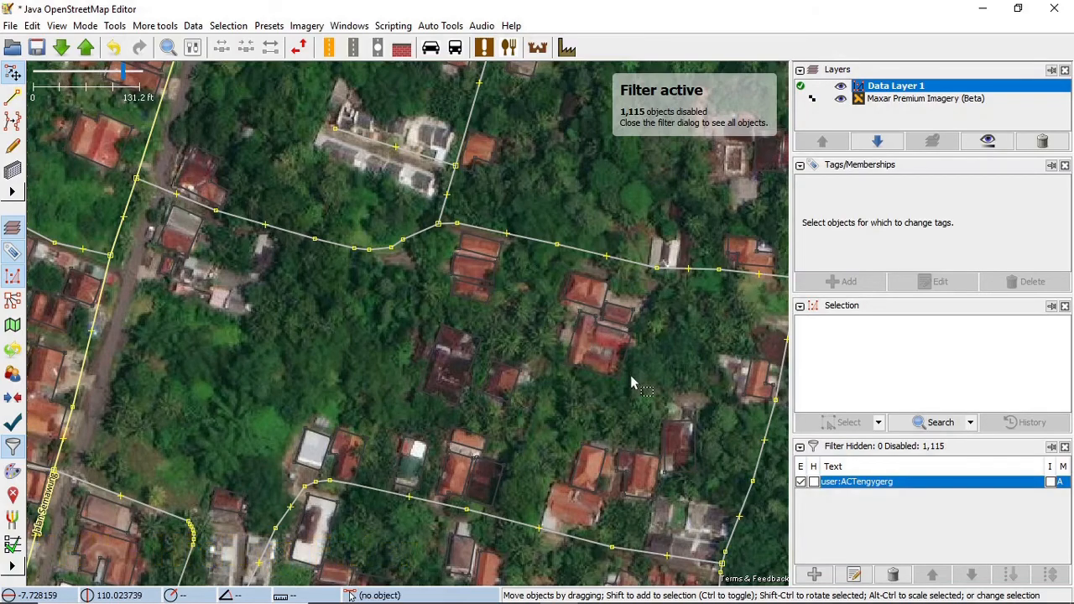
Set the user filter to hide its filtered objects completely and invert the filter
key(ctrl+alt+h)
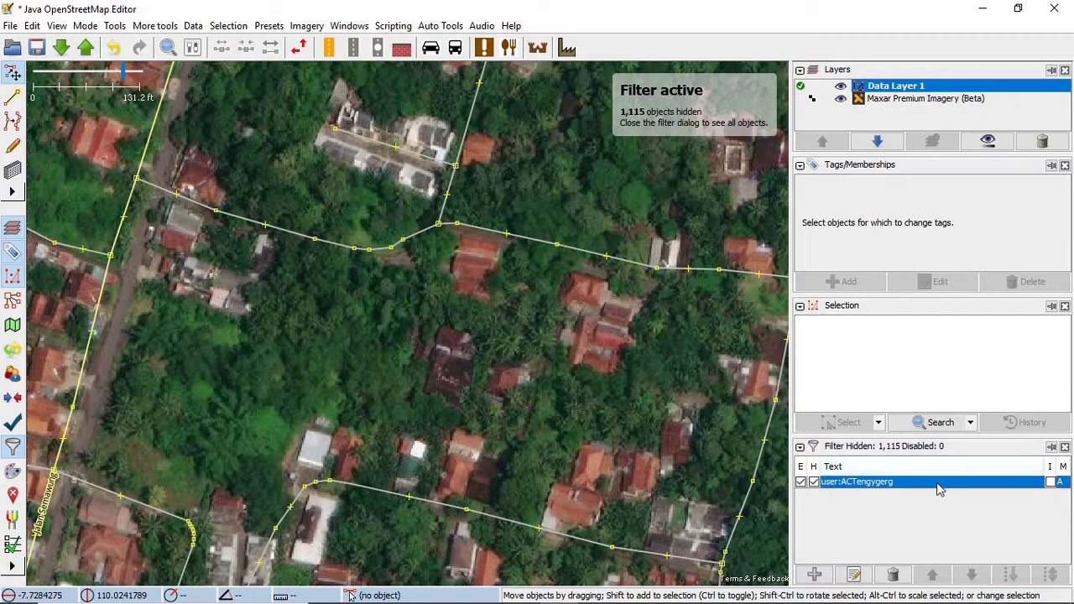
click(1051, 484)
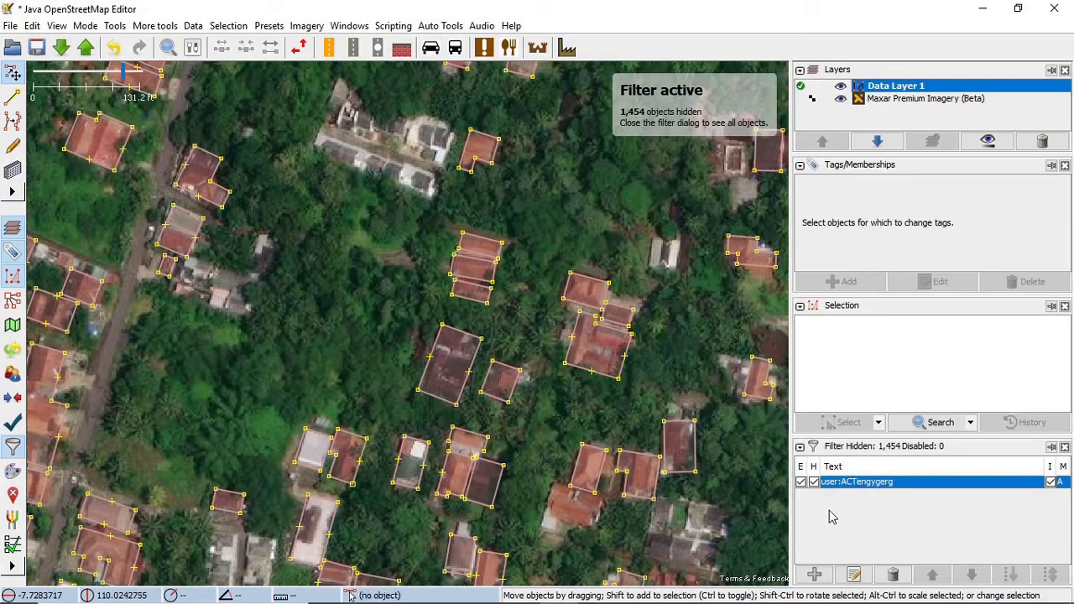
Turn off hiding for the inverted user filter, inspect the mapper's buildings, and disable the filter
click(814, 483)
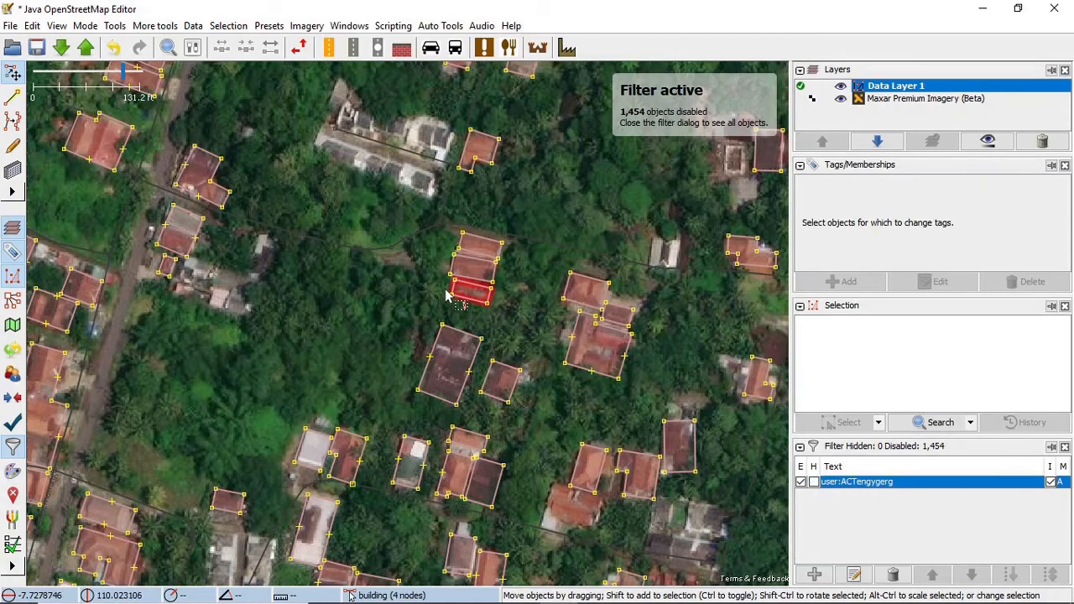
scroll(451, 307, down, 3)
scroll(448, 313, up, 2)
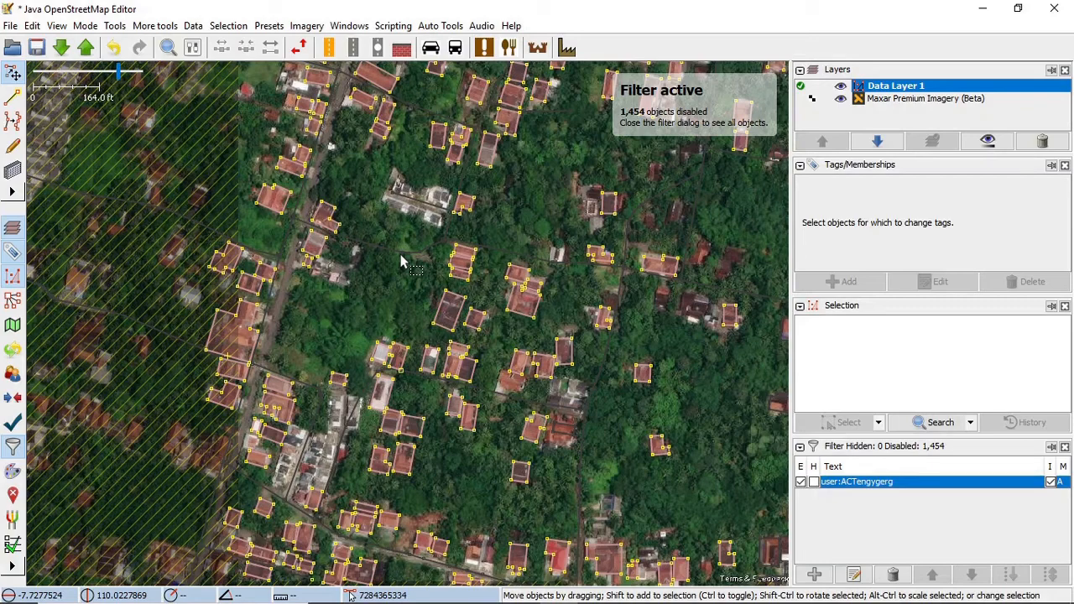
key(alt+shift+f)
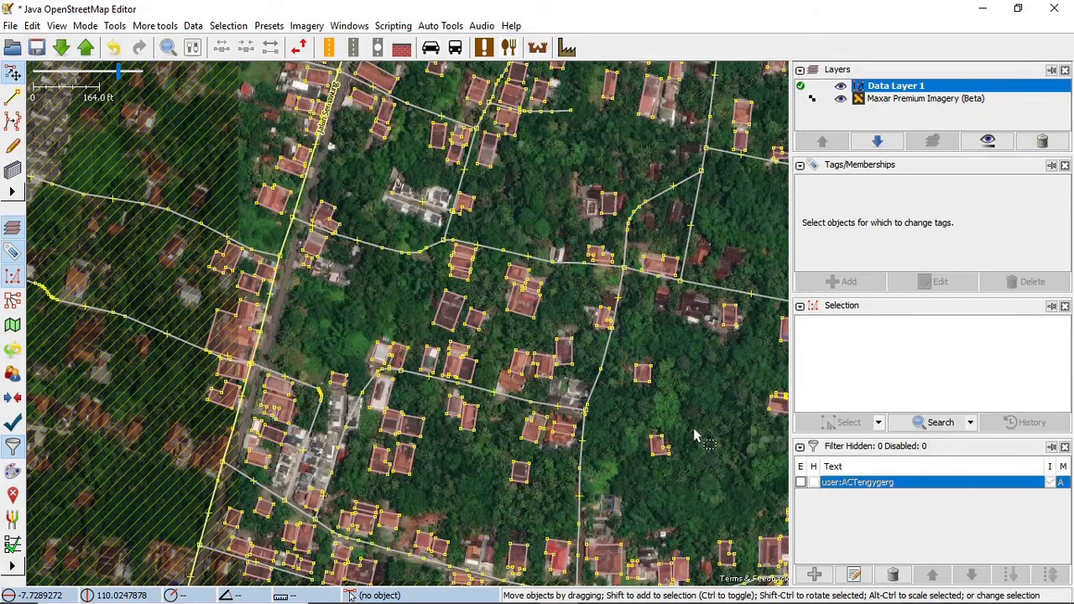